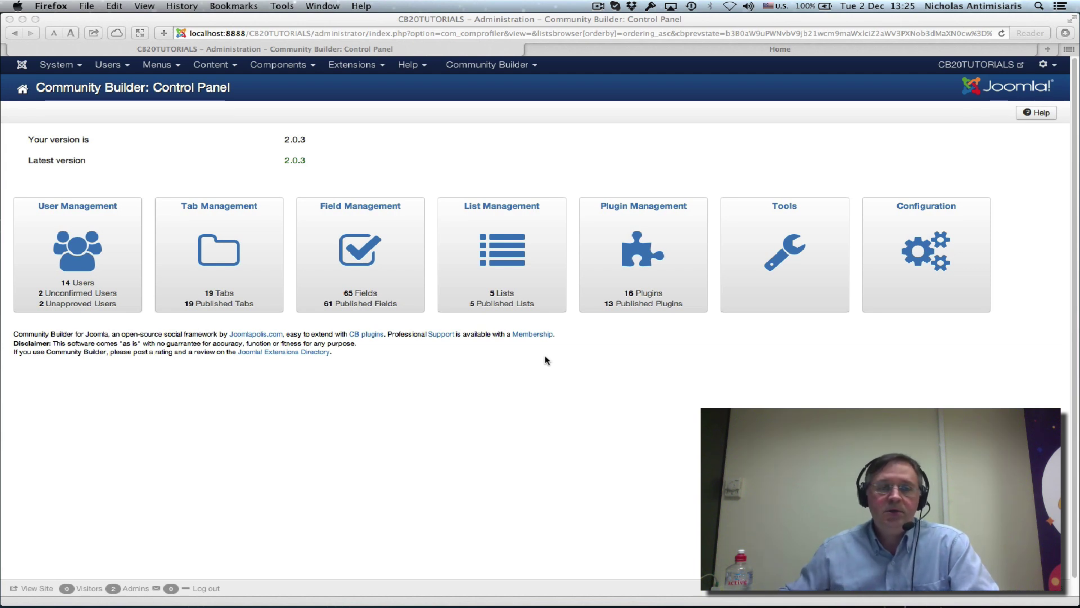
Go to Field Management, clear the 'rat' search filter, and start a new field
left_click(360, 249)
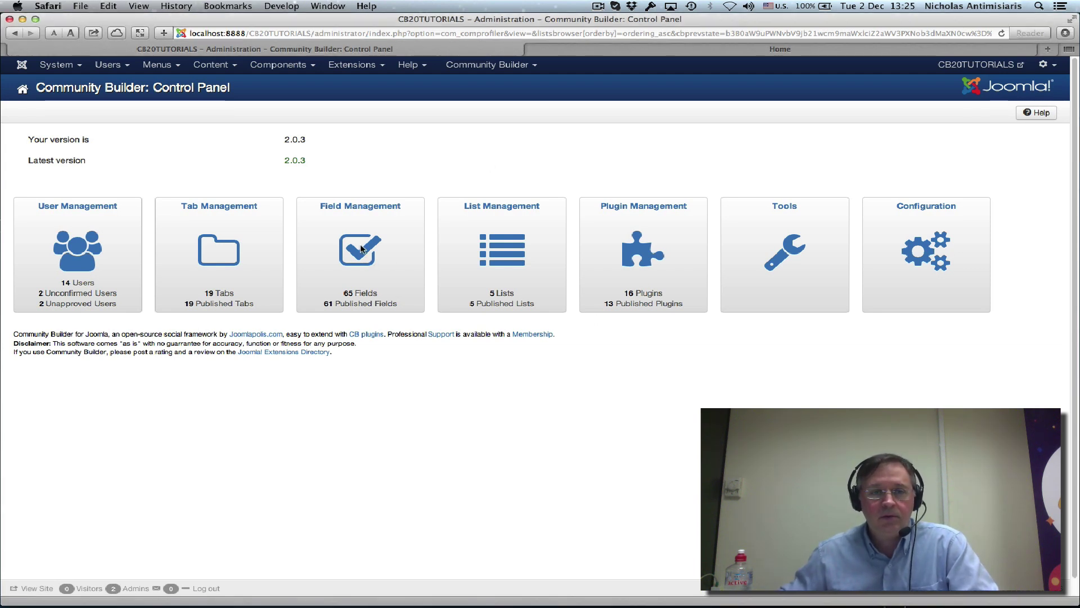
left_click(361, 248)
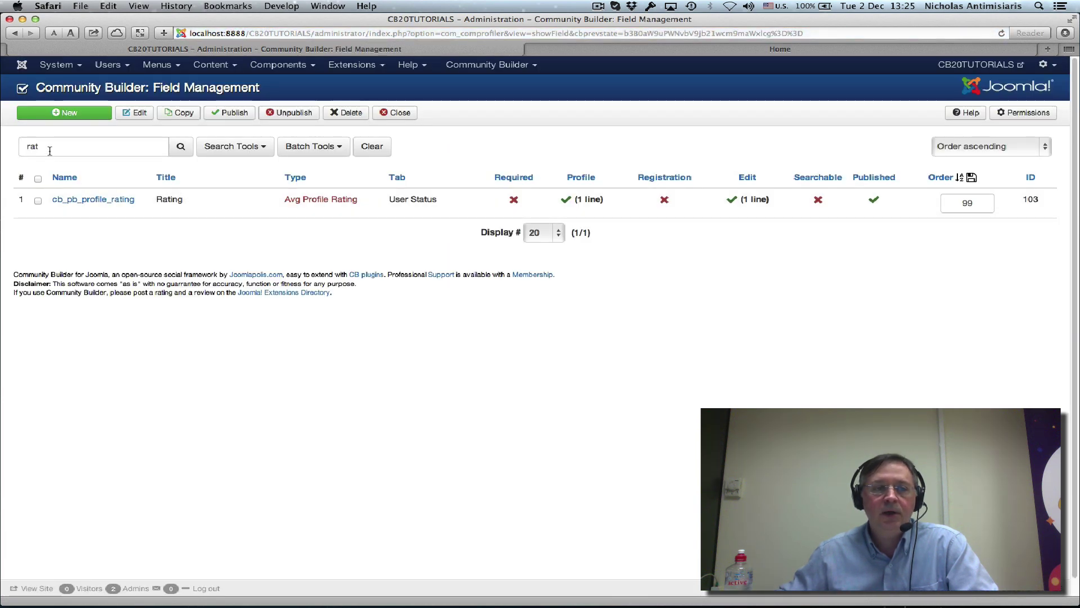
left_click_drag(48, 146, 20, 145)
key("BackSpace")
left_click(69, 112)
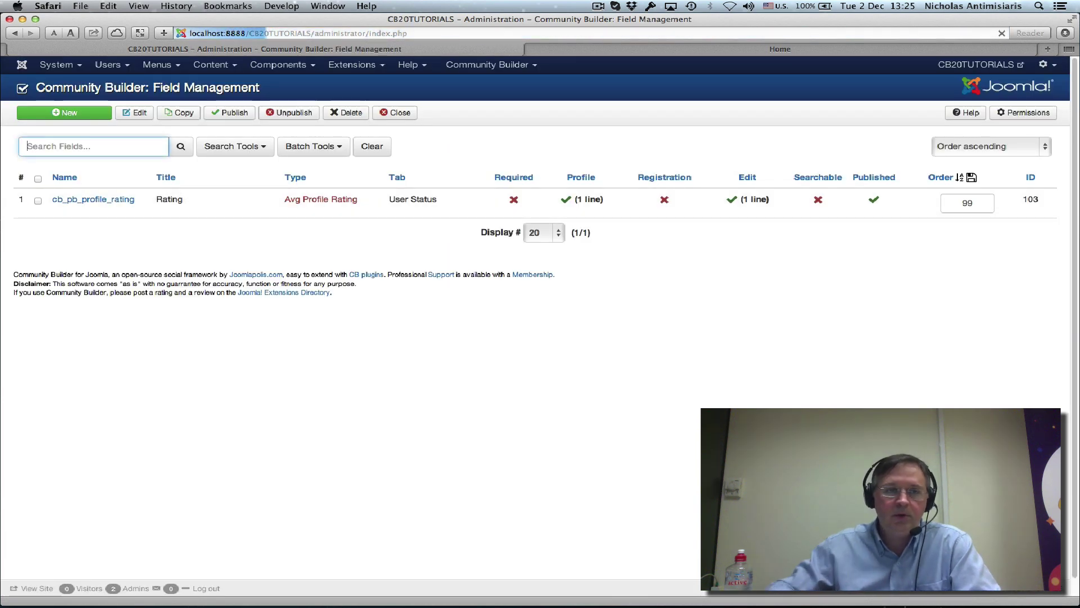
left_click(69, 113)
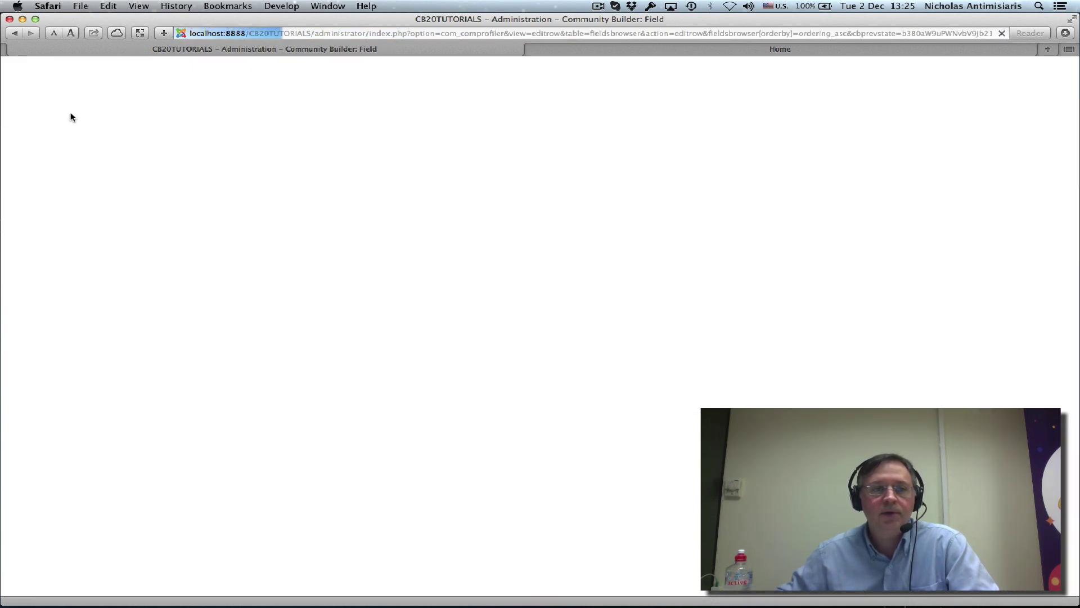
Title the new field 'Rate my profile' and name it 'rateme'
left_click(108, 139)
type("Rate my ")
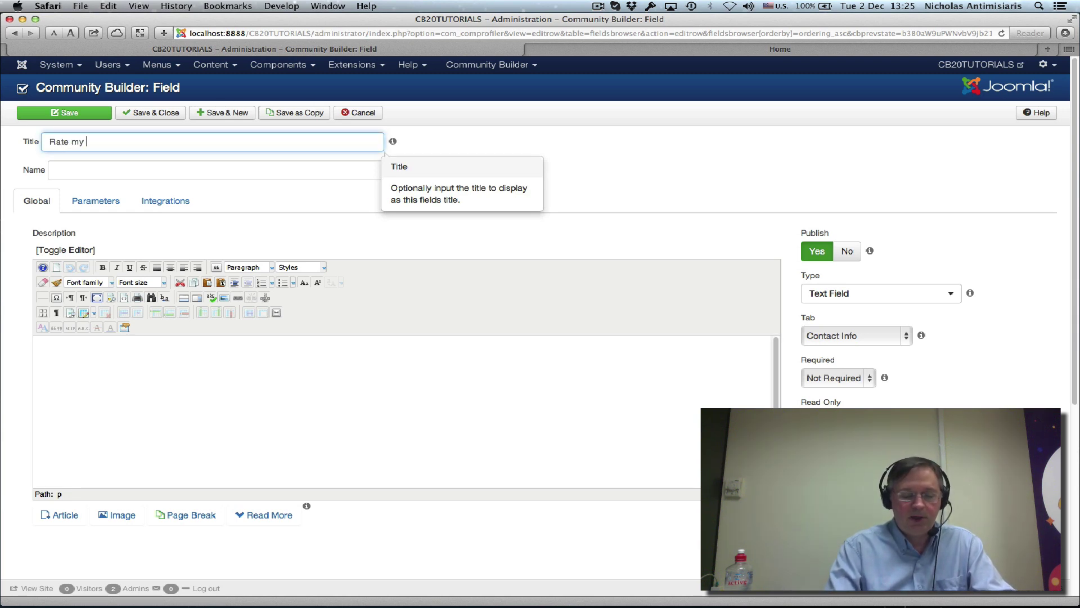
type("profile")
key("Tab")
type("ratem")
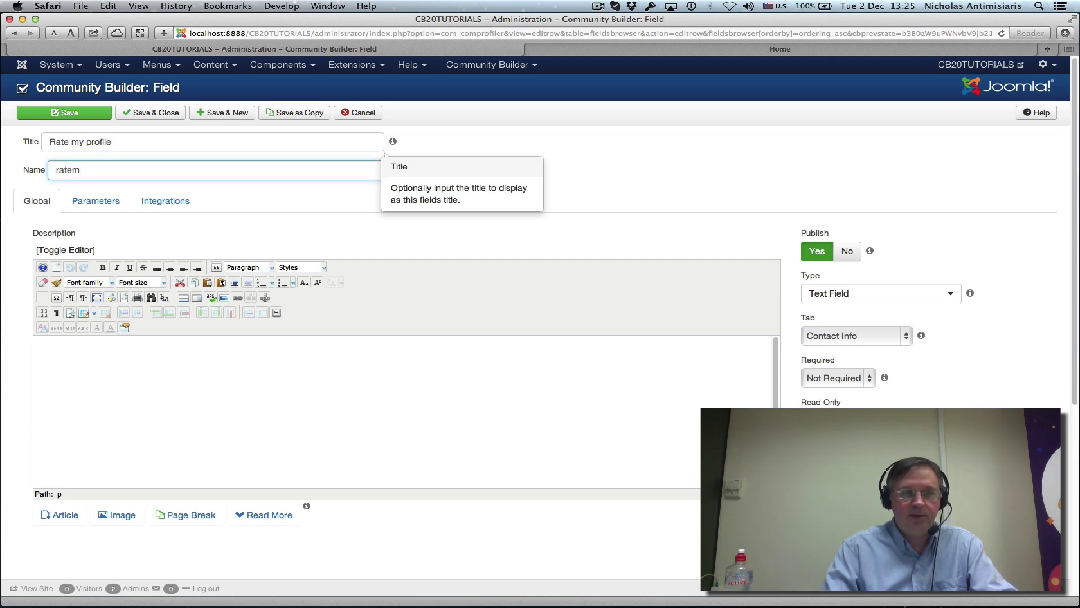
type("e")
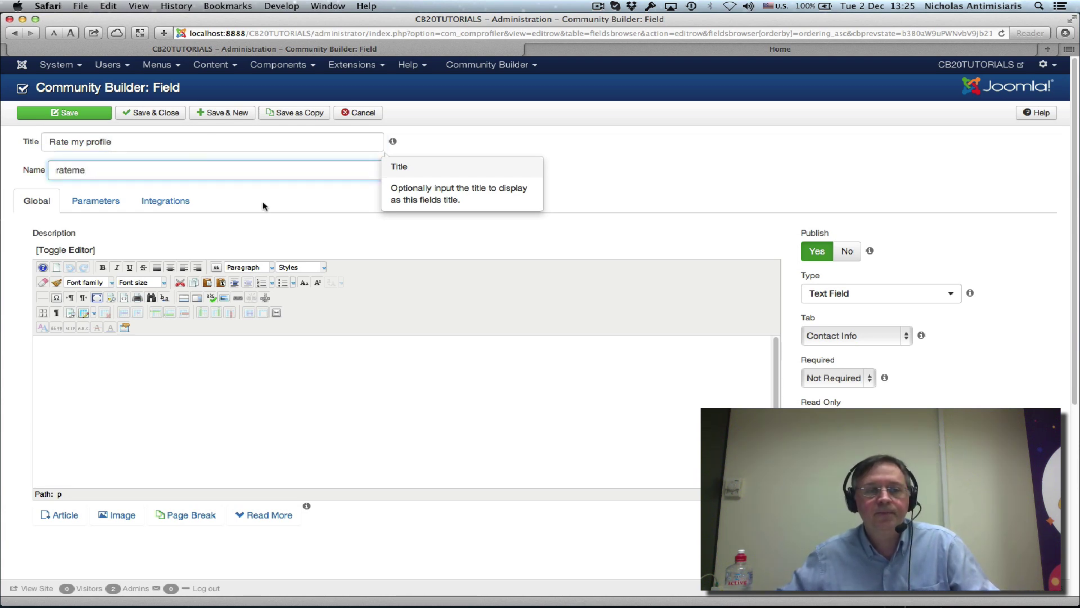
left_click(748, 230)
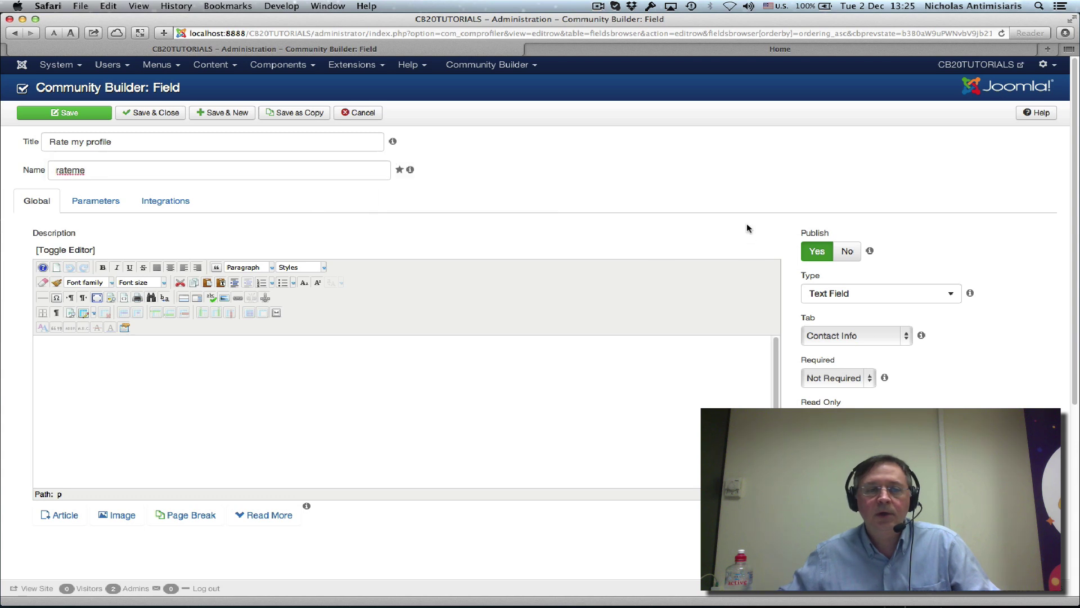
Make it a Rating field with Show on Registration set to No
left_click(832, 297)
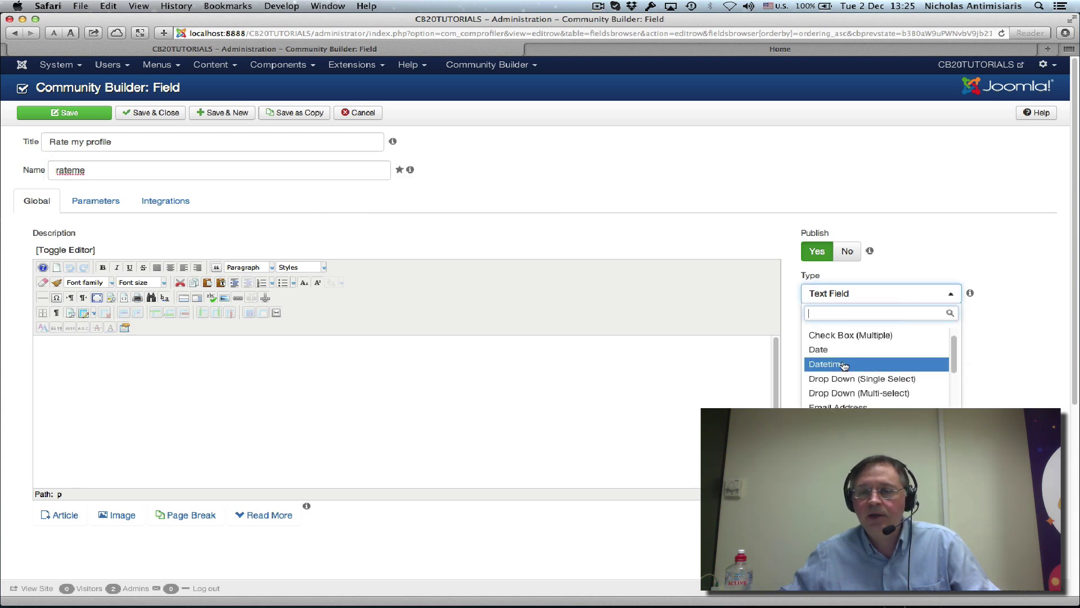
scroll(846, 367, "down", 3)
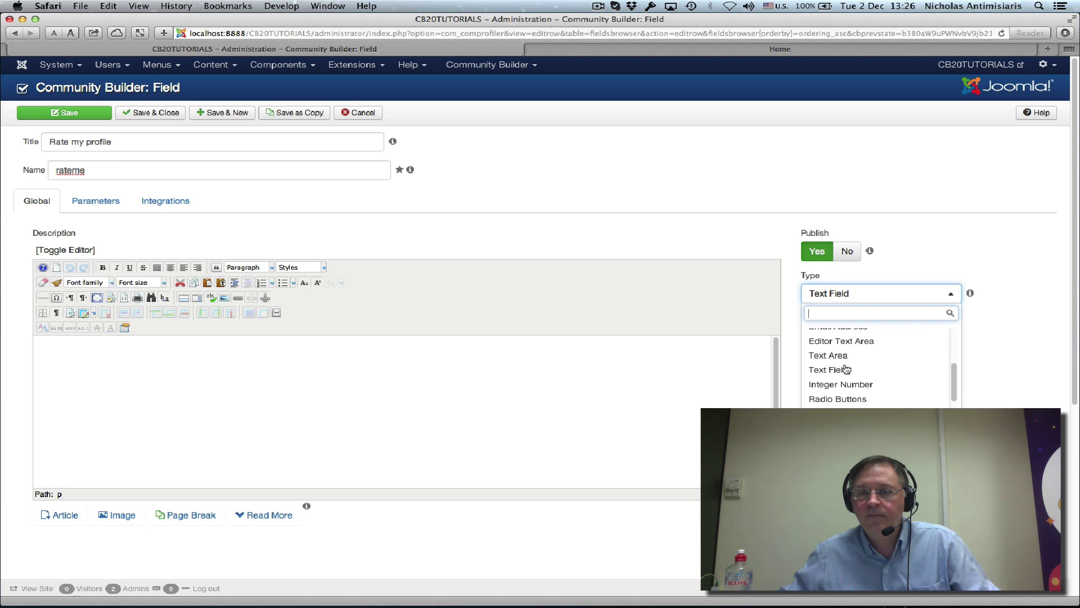
scroll(847, 369, "down", 3)
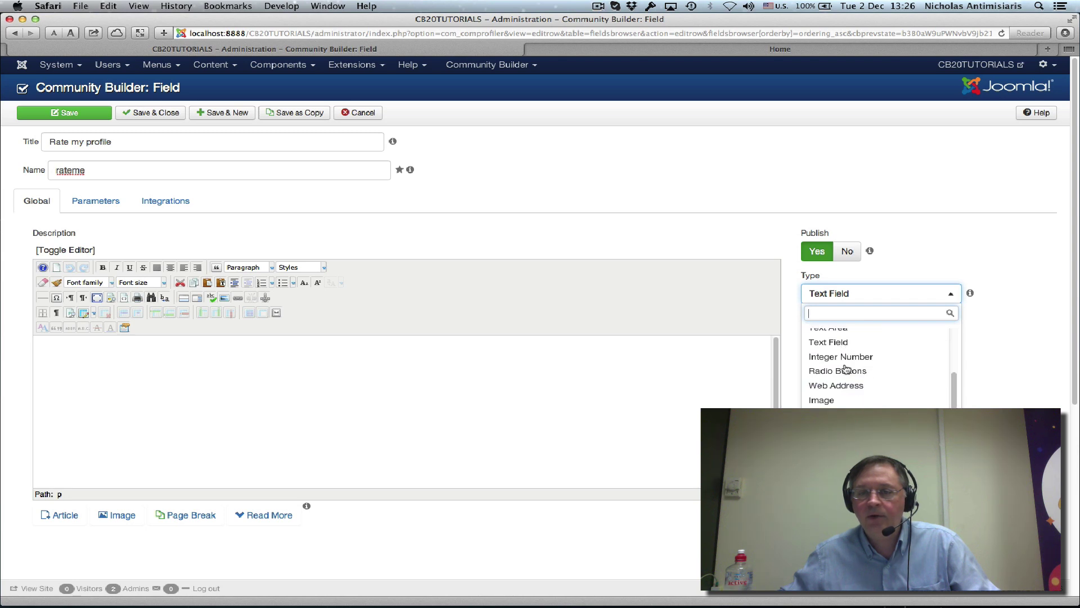
scroll(847, 369, "down", 3)
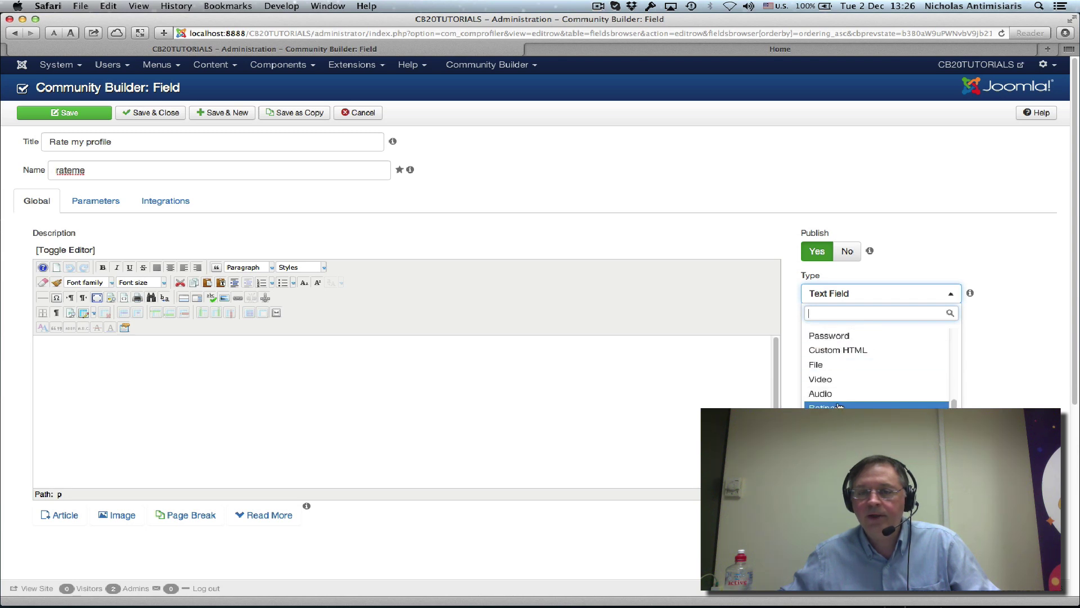
left_click(838, 406)
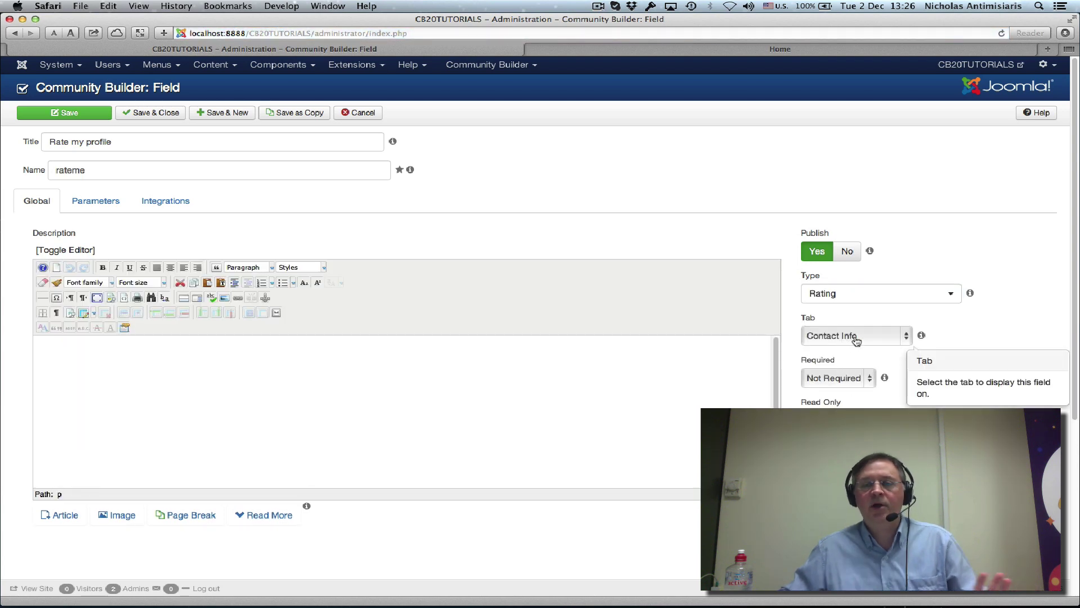
scroll(958, 378, "down", 1)
scroll(959, 378, "down", 3)
left_click(928, 405)
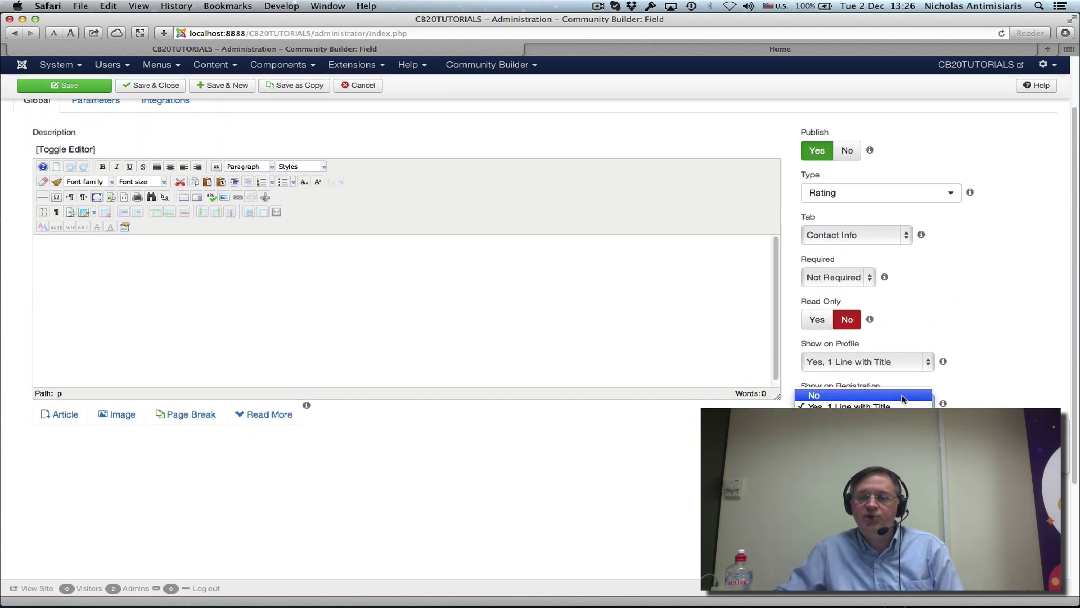
left_click(903, 396)
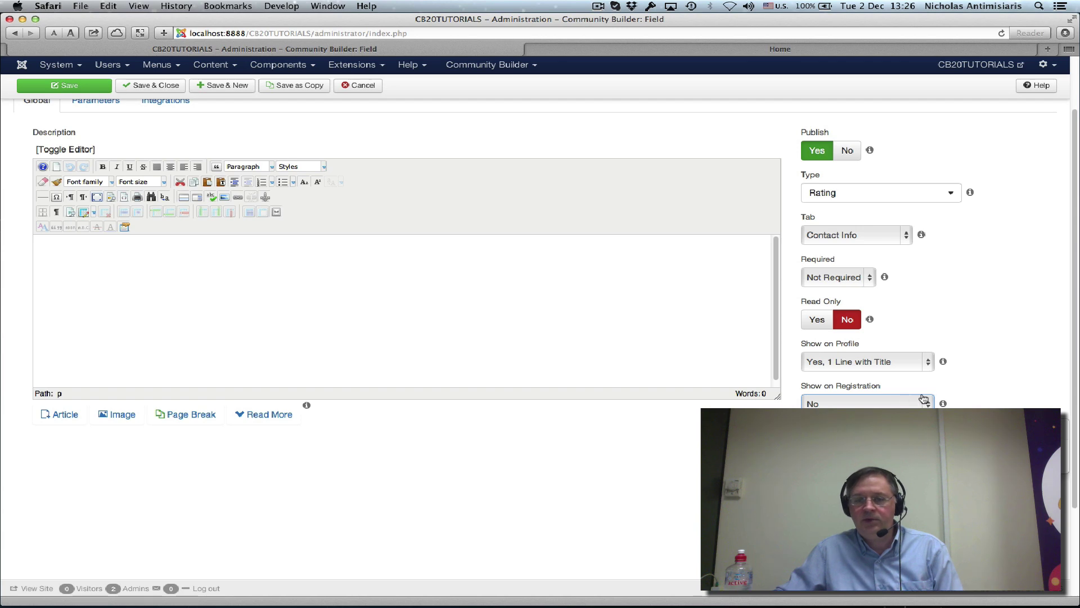
Show the Rating field's Display parameters: 5 stars, rating step 1.0, numerical rating and votes off
scroll(600, 461, "up", 3)
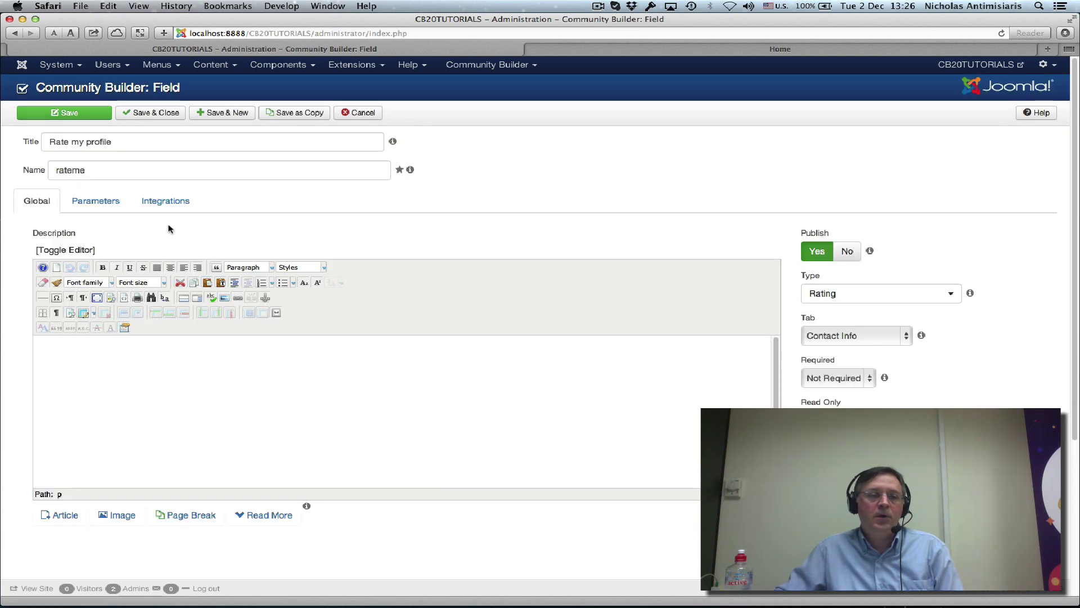
left_click(96, 206)
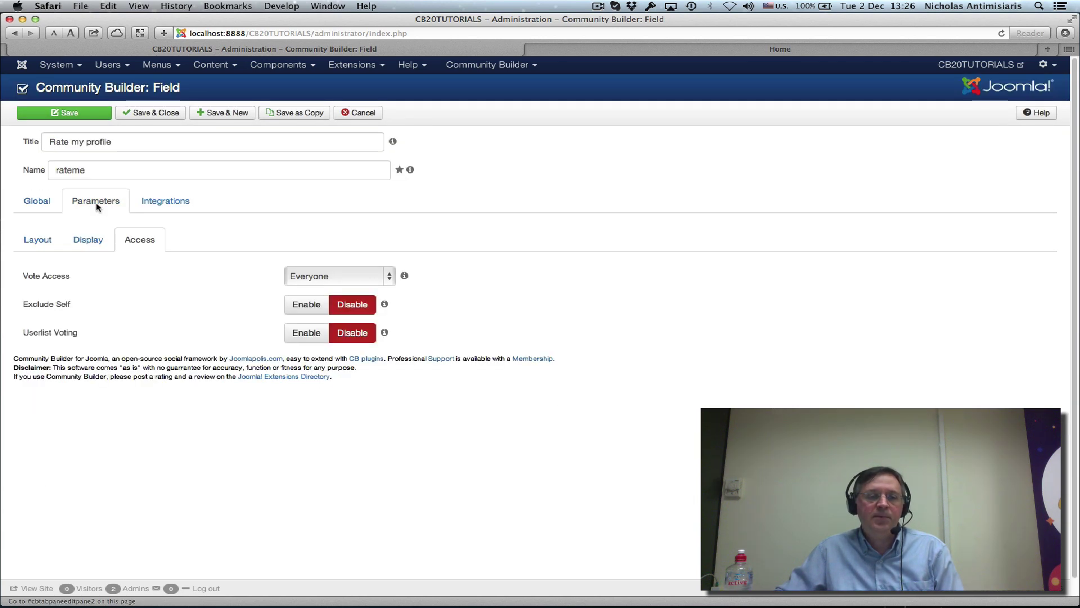
left_click(36, 241)
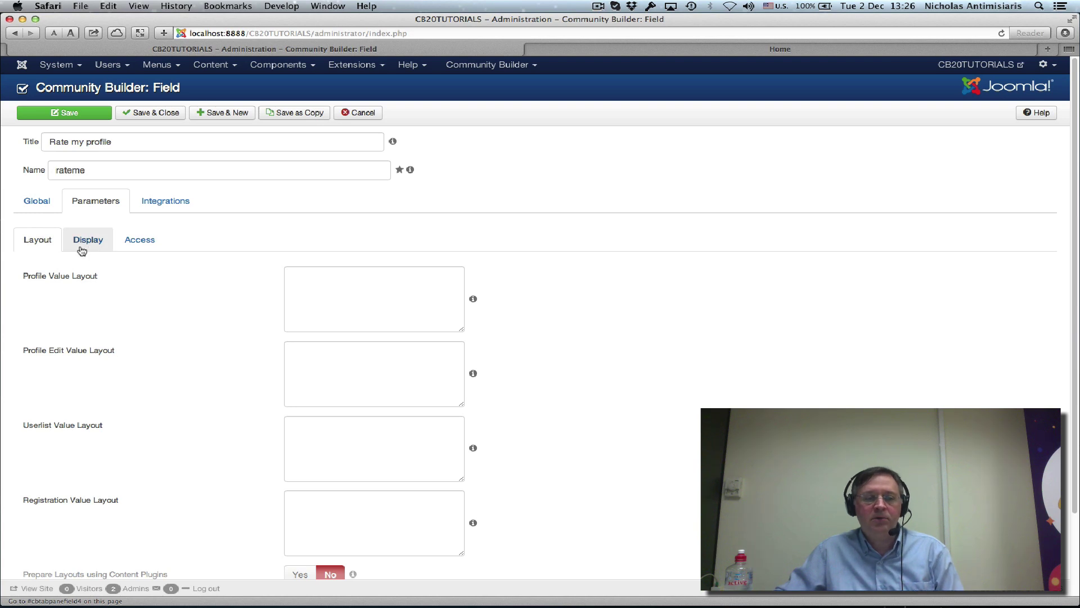
left_click(82, 244)
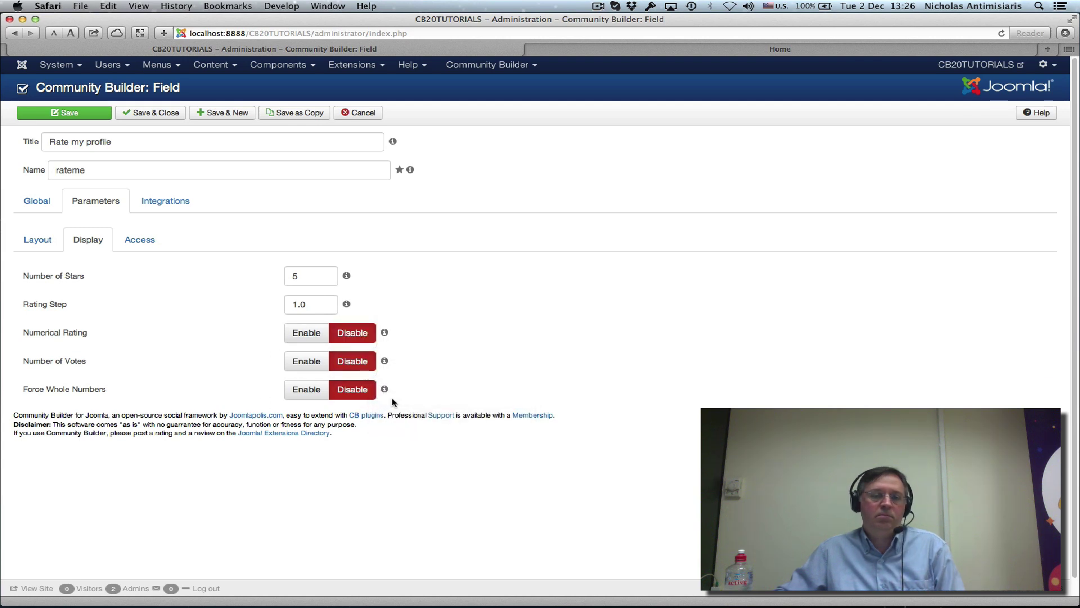
Set Vote Access to Everyone, leaving Exclude Self and Userlist Voting disabled
left_click(140, 242)
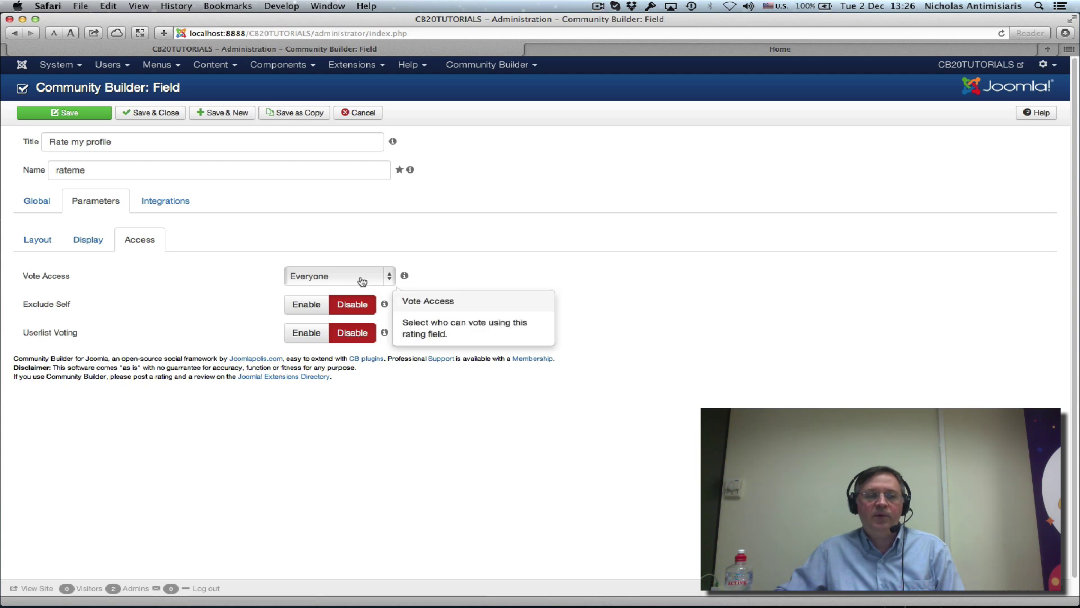
left_click(389, 278)
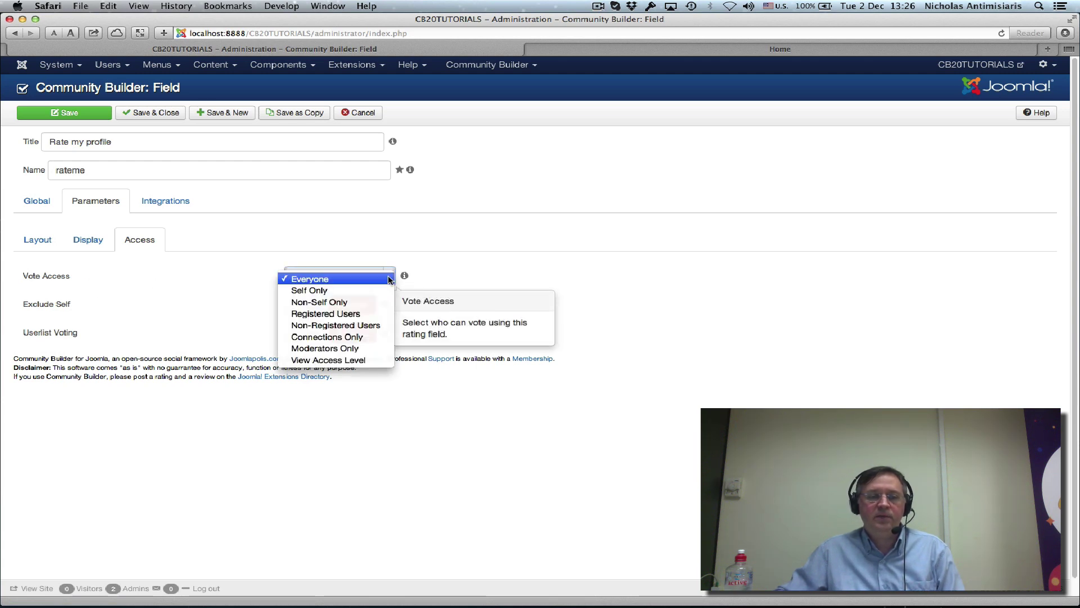
left_click(322, 361)
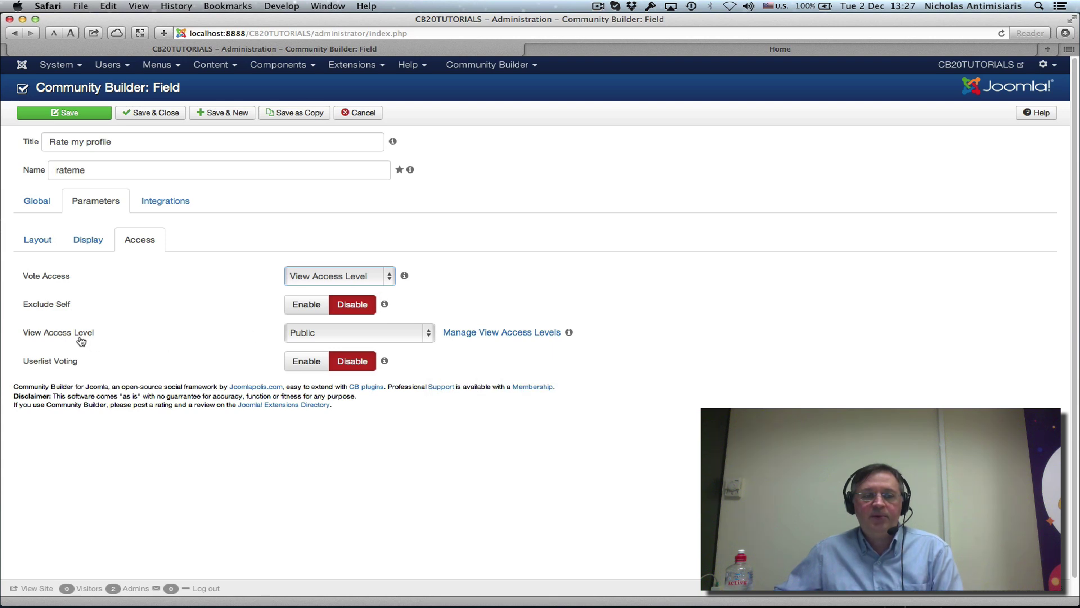
left_click(392, 333)
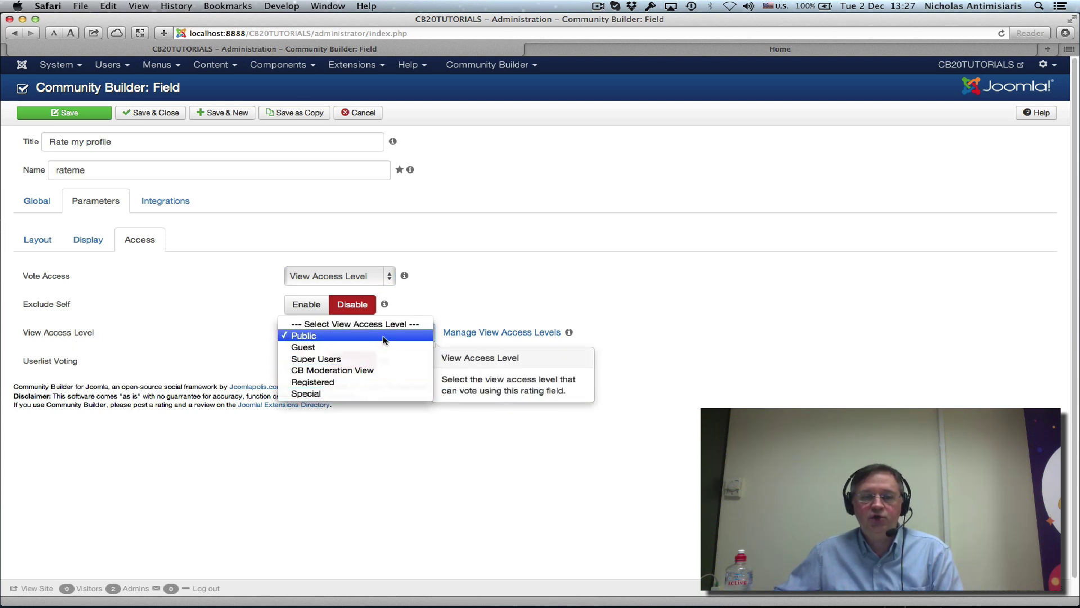
left_click(473, 297)
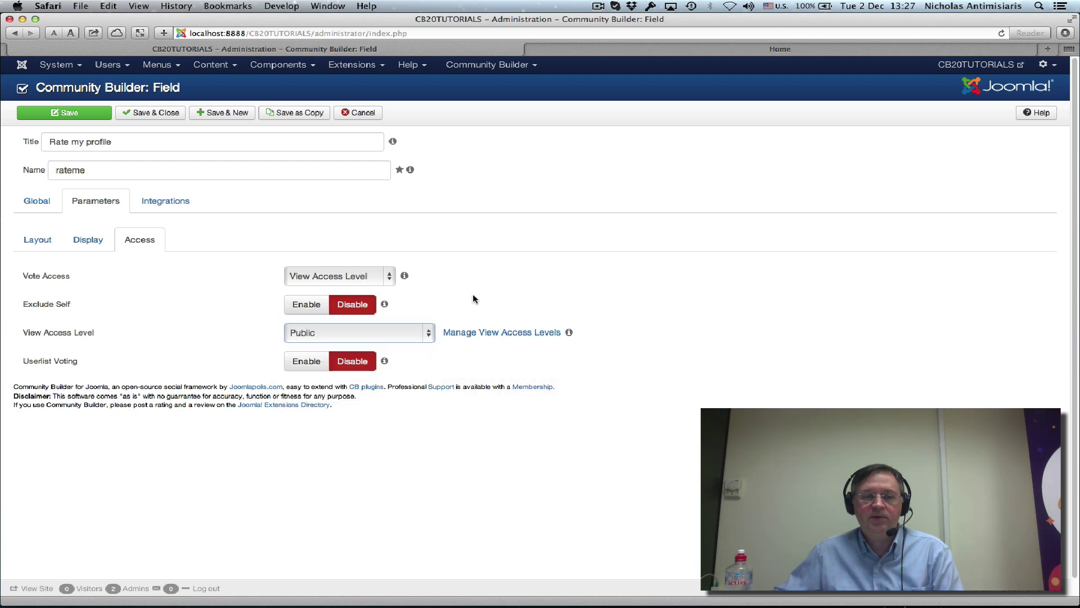
left_click(394, 277)
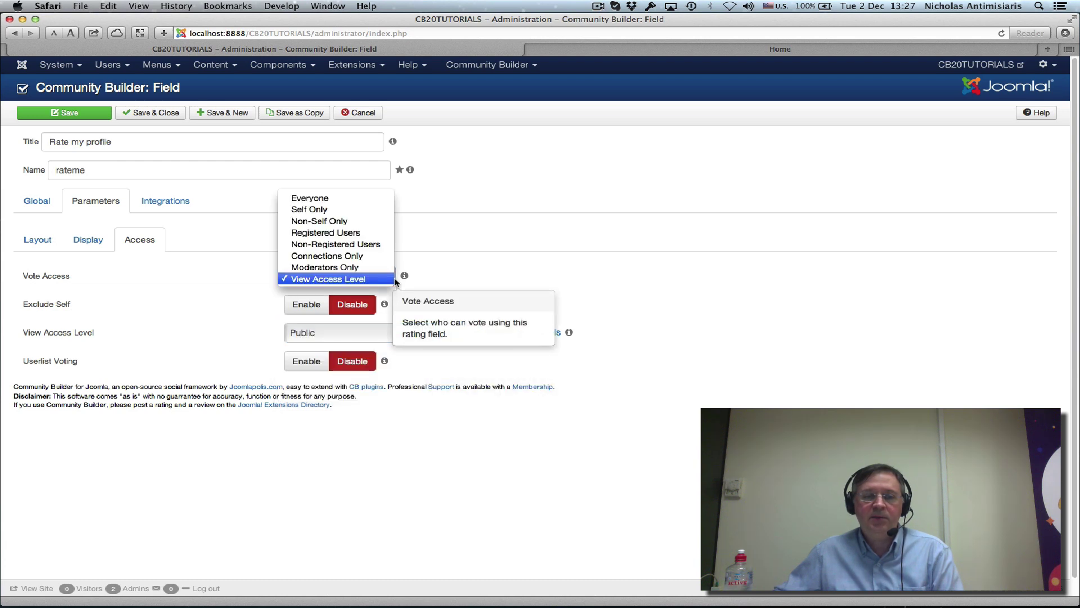
left_click(343, 200)
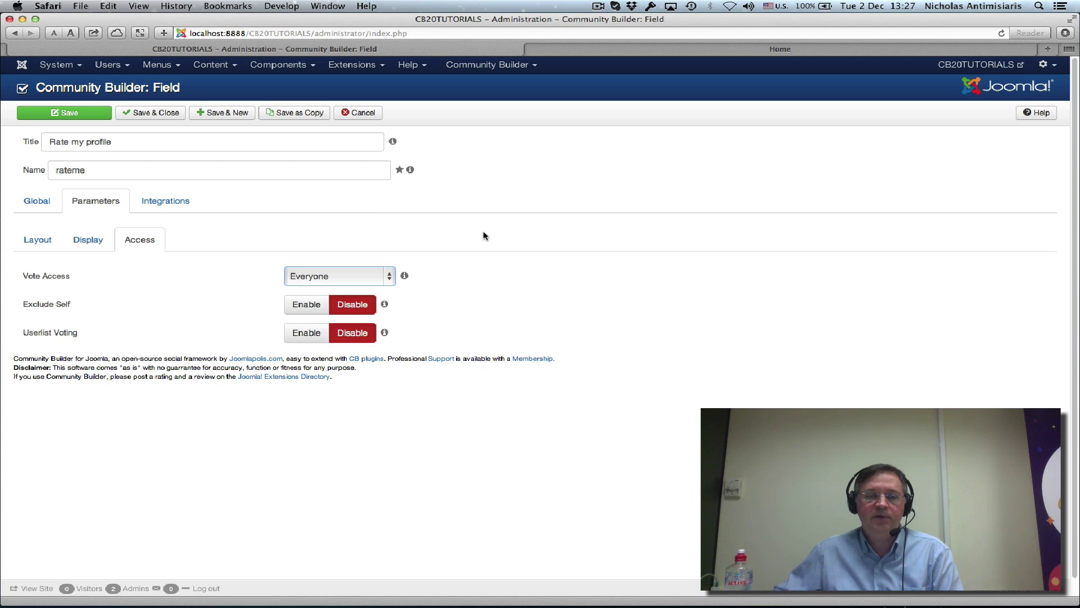
Save the Rate my profile field and open the front-end Members Table List of 11 members
left_click(136, 114)
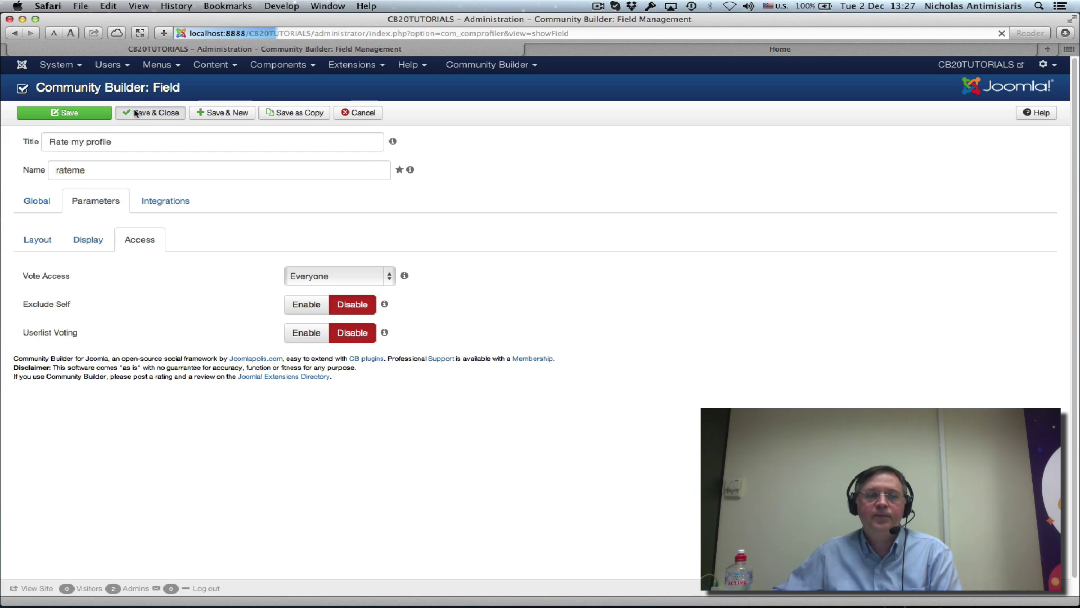
left_click(655, 50)
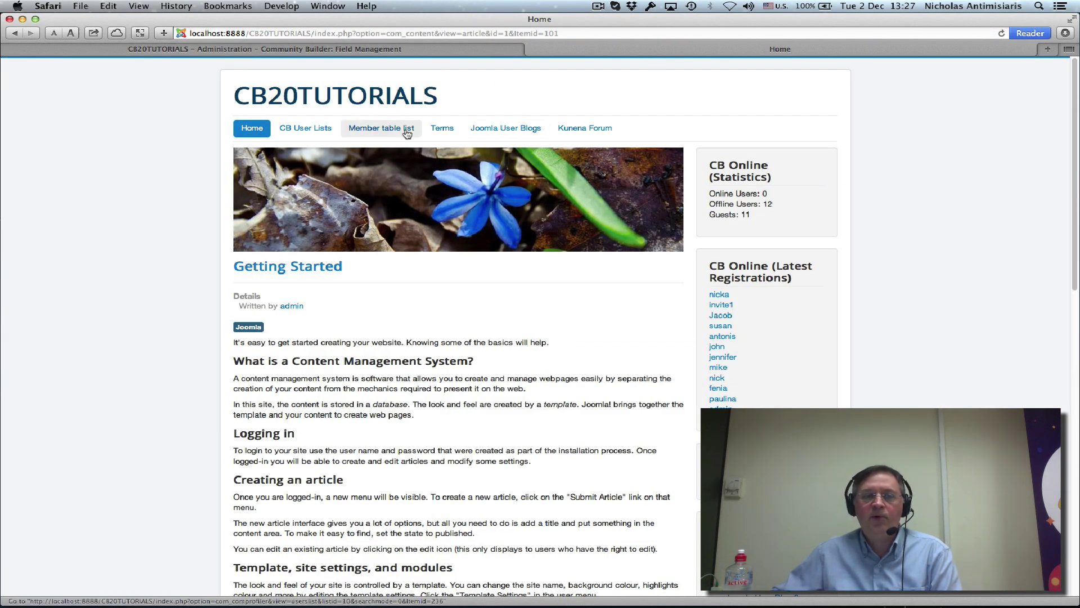
left_click(306, 130)
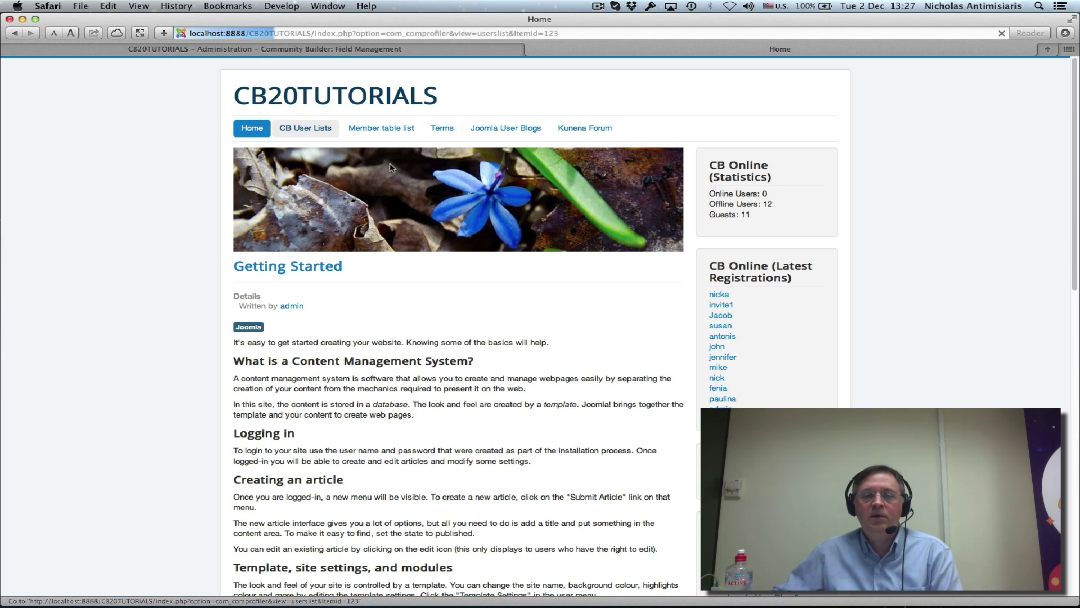
scroll(788, 252, "down", 5)
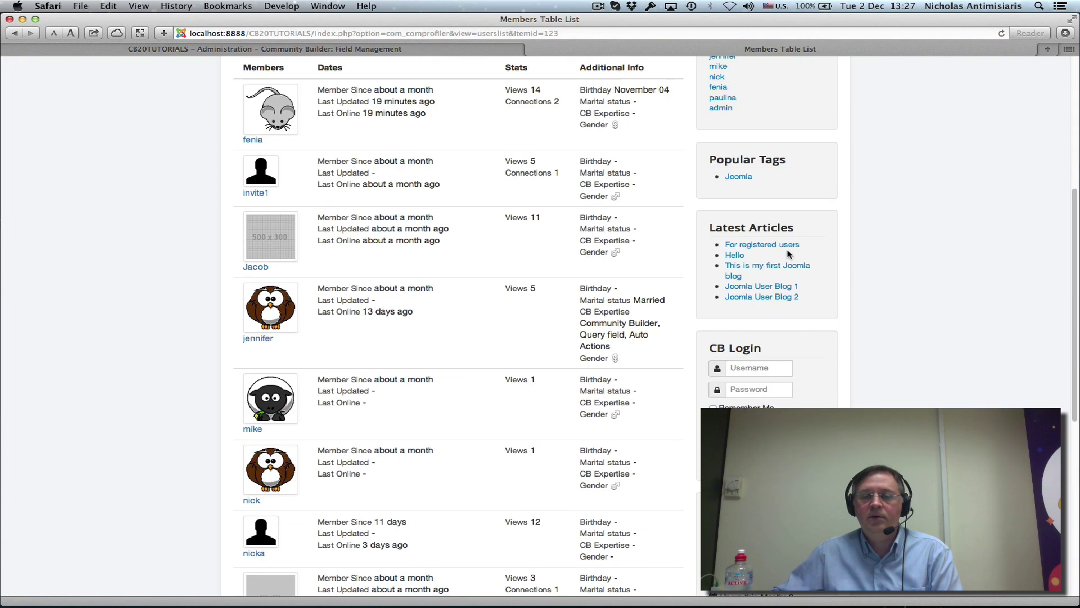
scroll(458, 326, "up", 3)
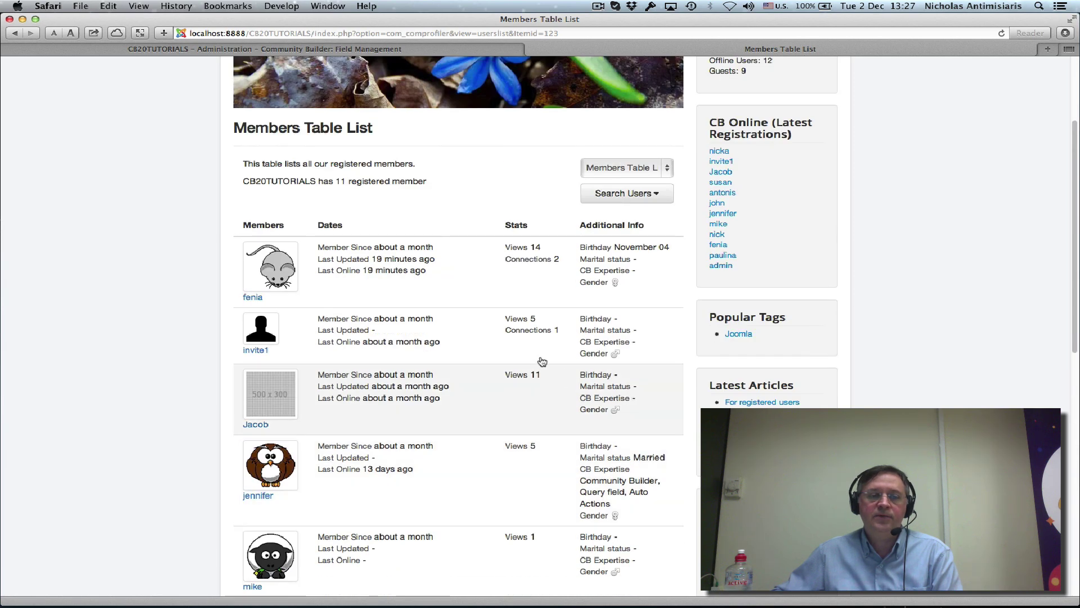
Rate the first member's profile five stars
left_click(292, 261)
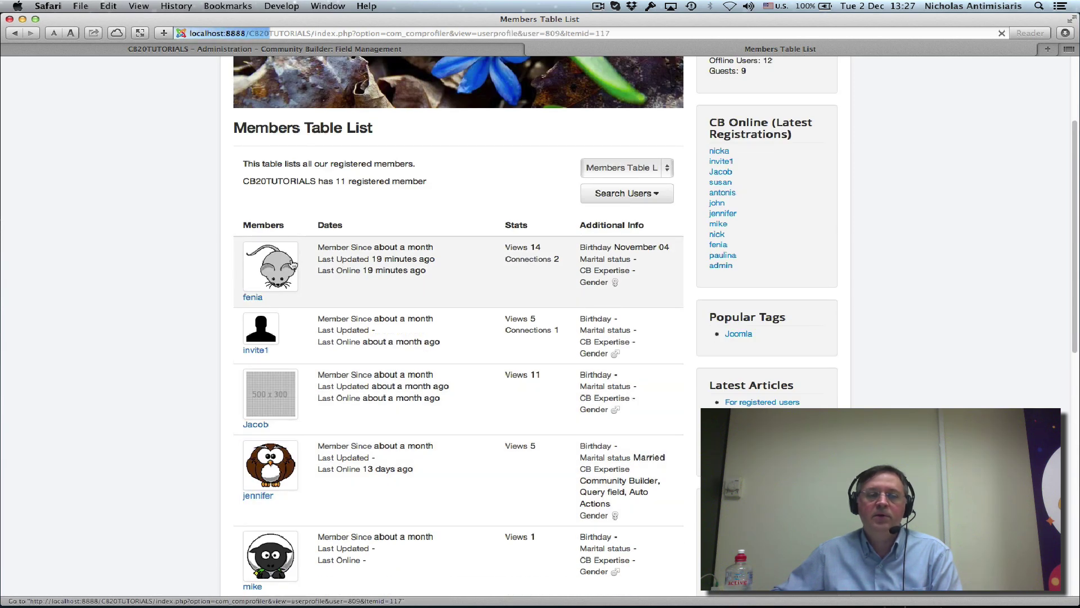
scroll(197, 338, "down", 3)
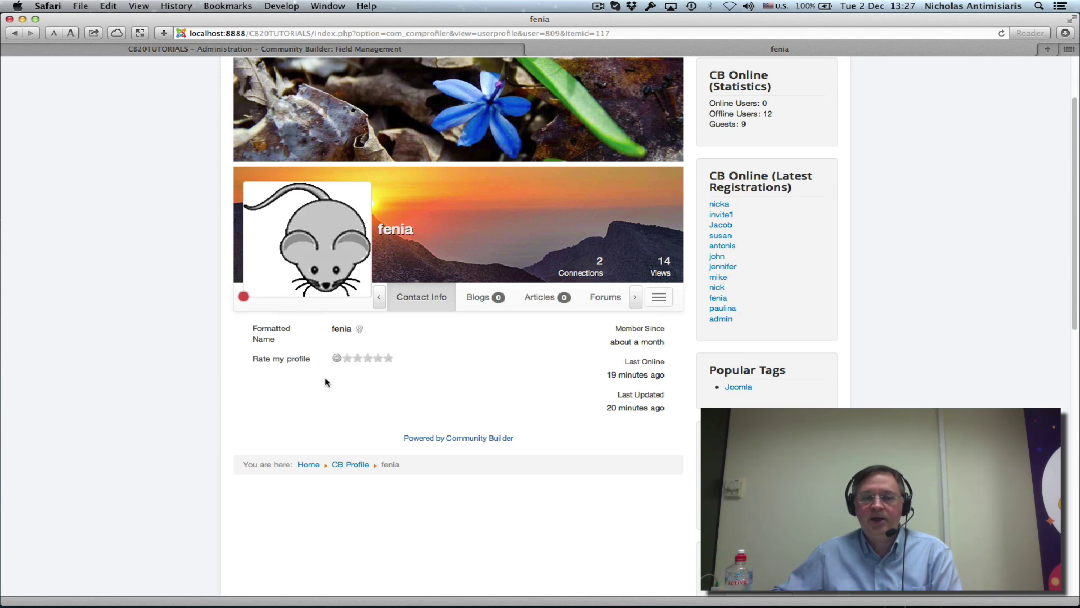
left_click(388, 359)
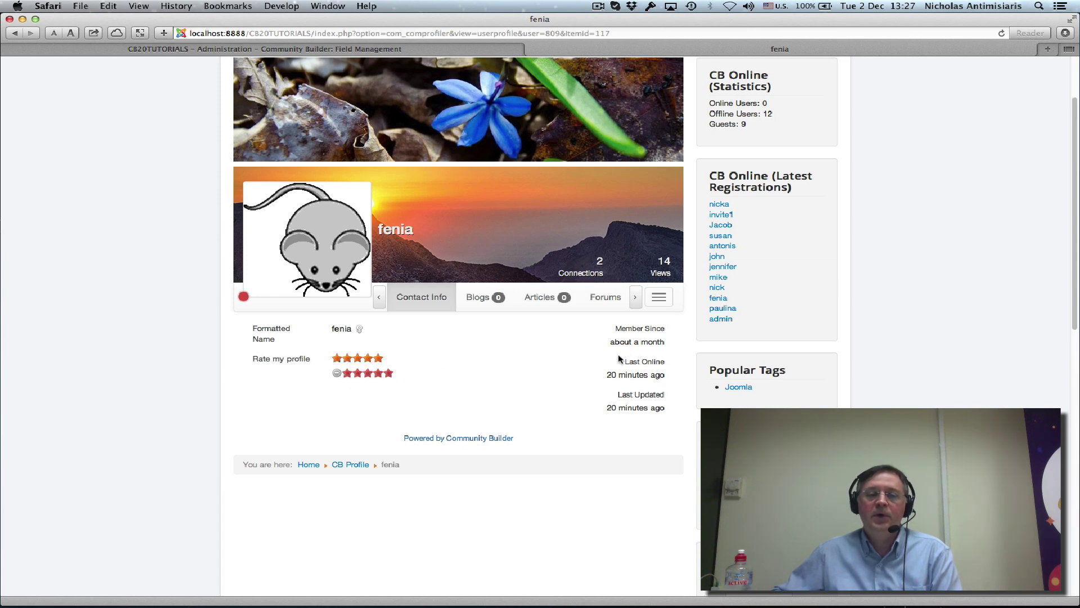
left_click(368, 373)
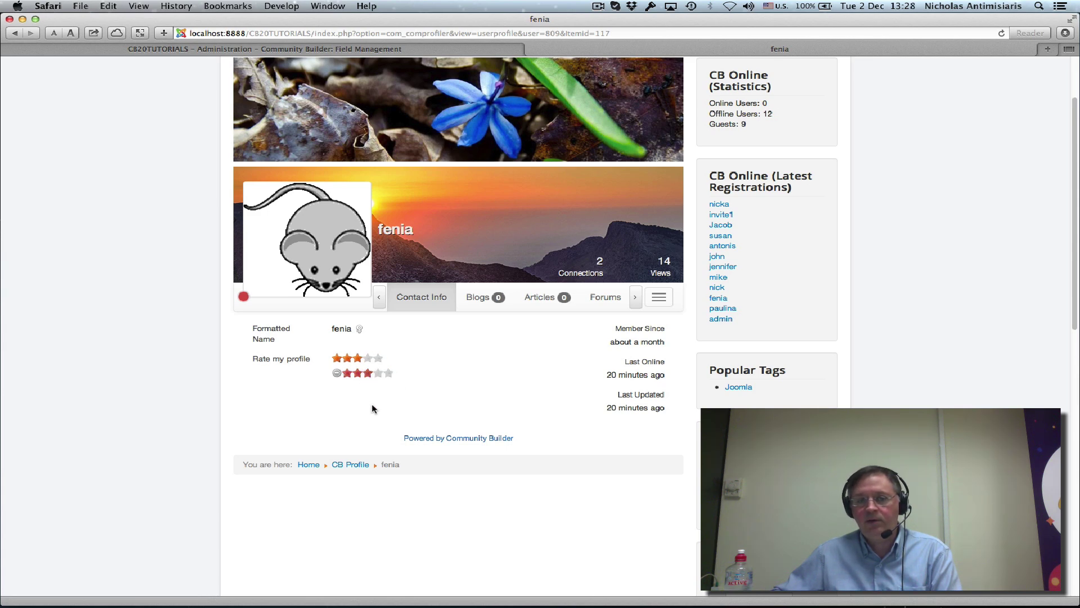
left_click(389, 373)
Rate the second member's profile one star and return to the Home page
left_click(664, 303)
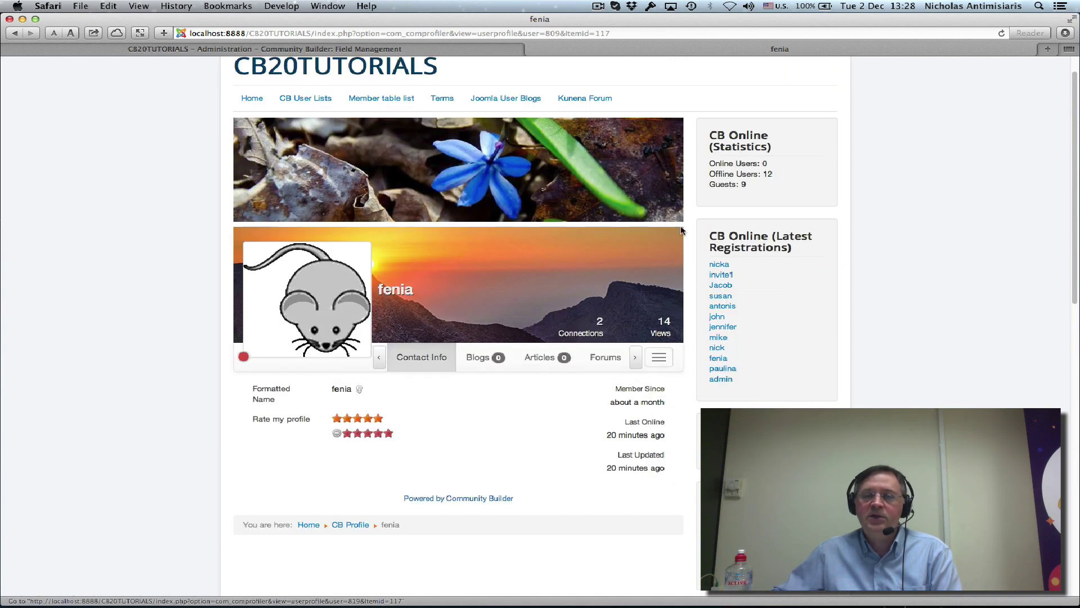
left_click(303, 100)
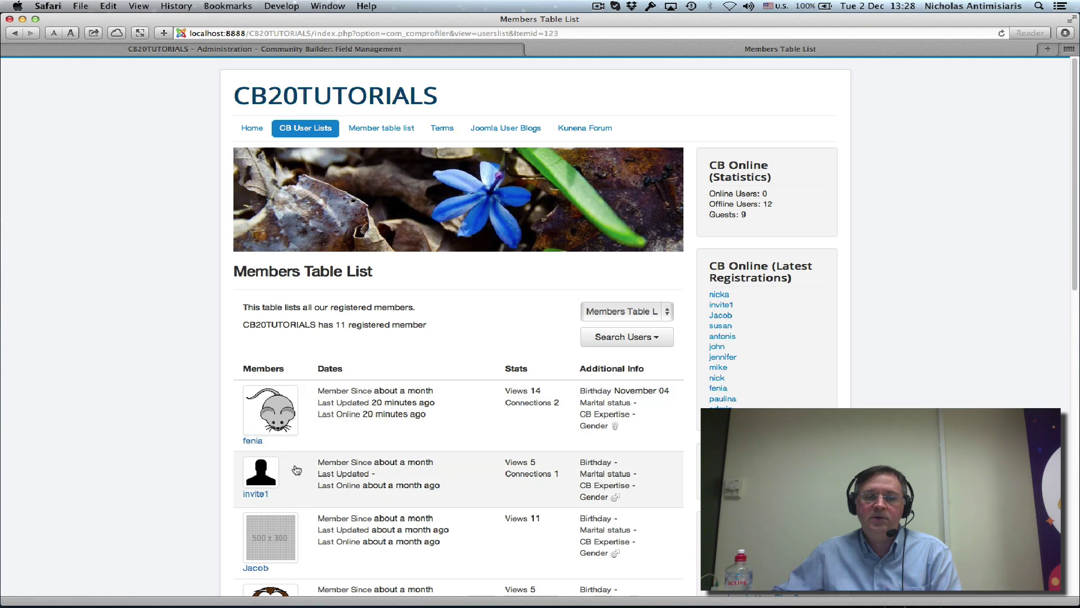
left_click(258, 481)
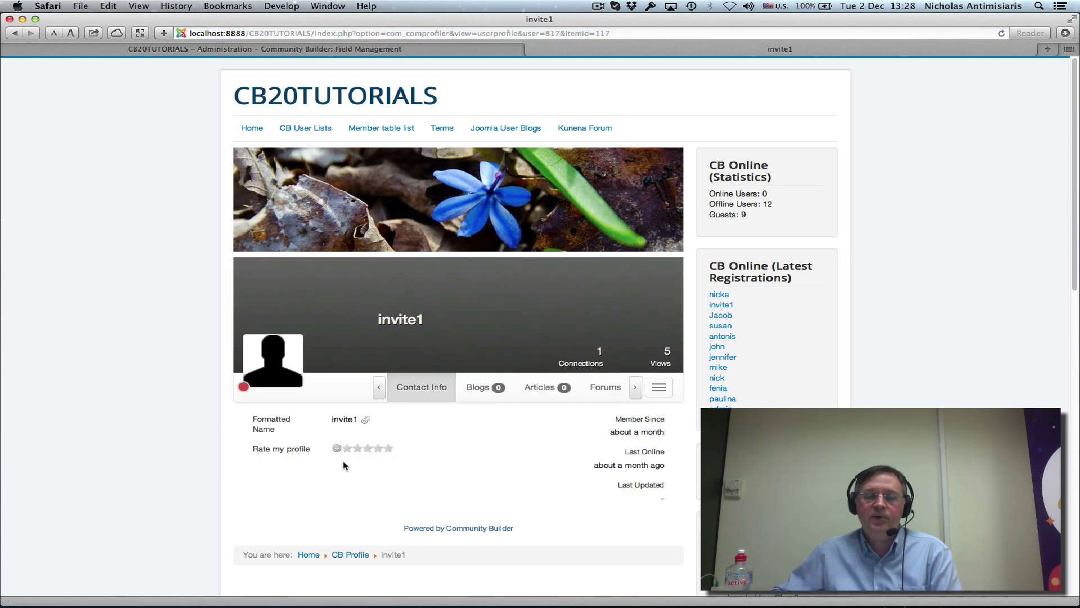
left_click(346, 446)
scroll(225, 420, "down", 2)
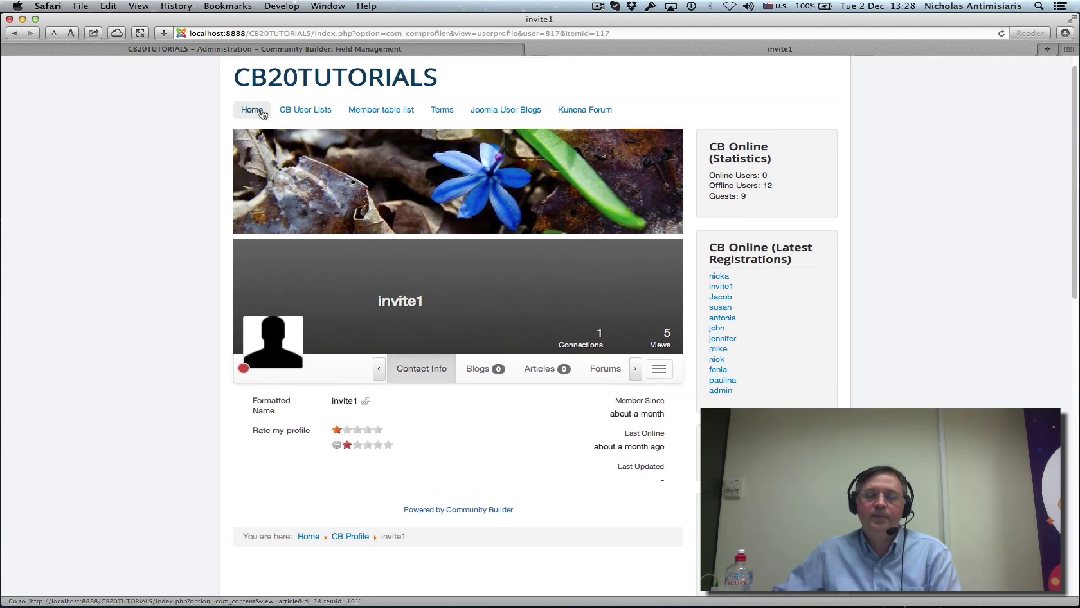
left_click(256, 109)
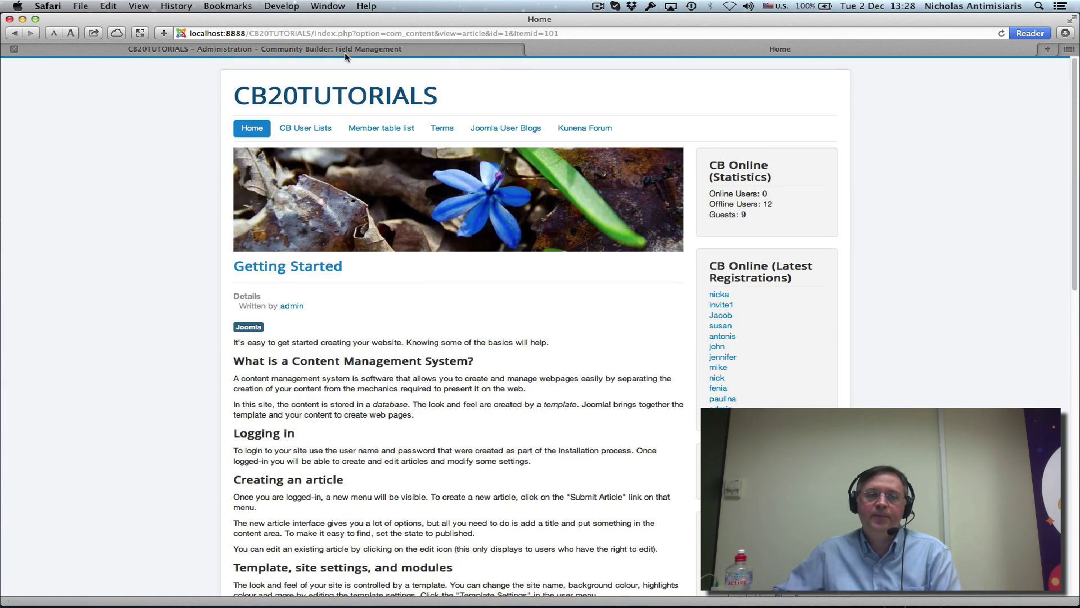
Open the Members Table List's column settings in the administrator
left_click(348, 49)
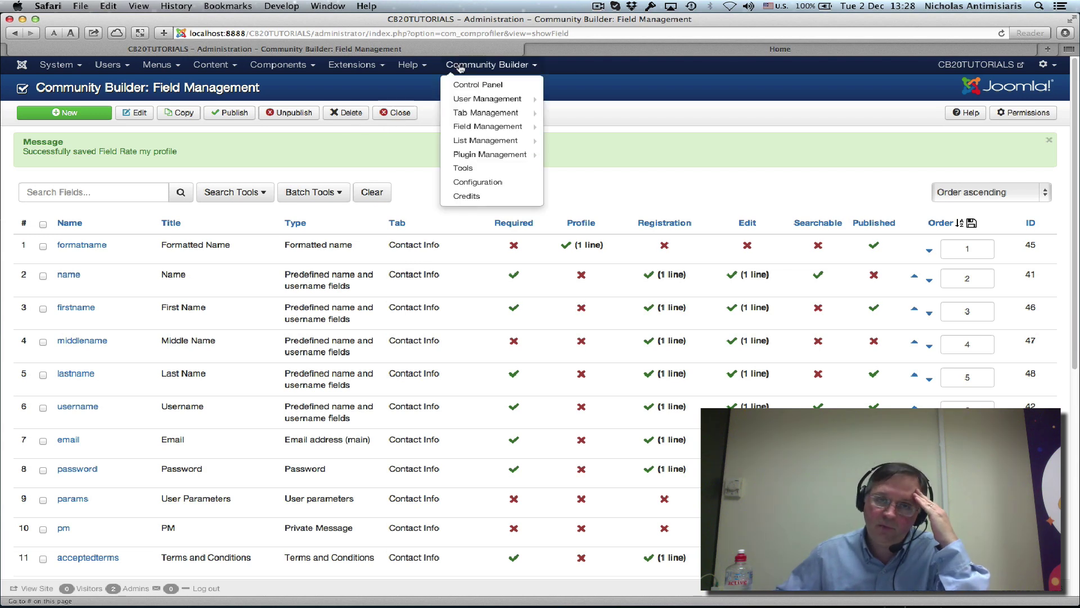
left_click(465, 142)
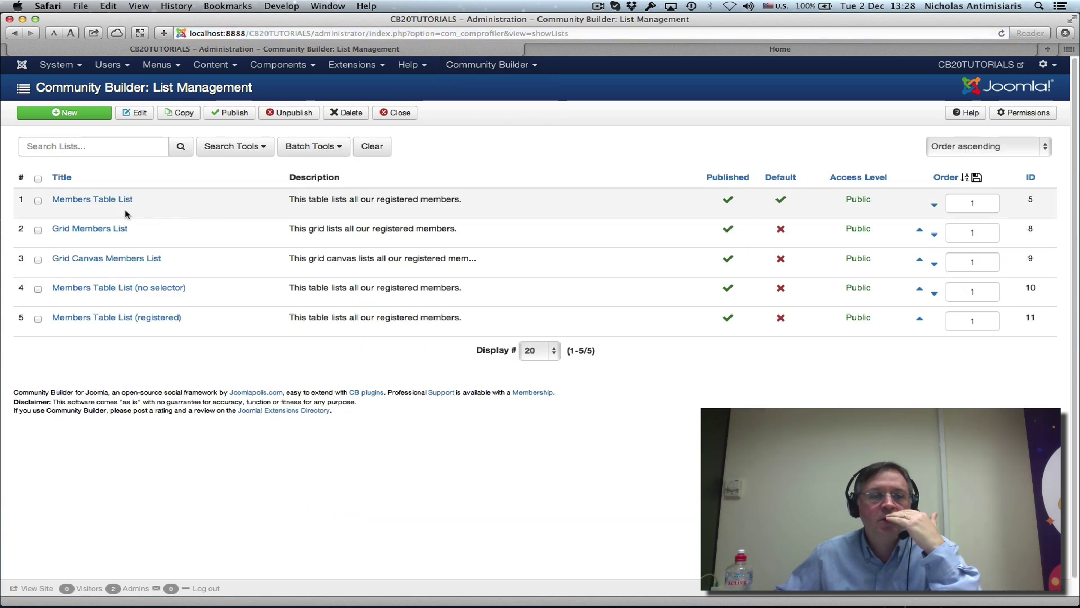
left_click(112, 204)
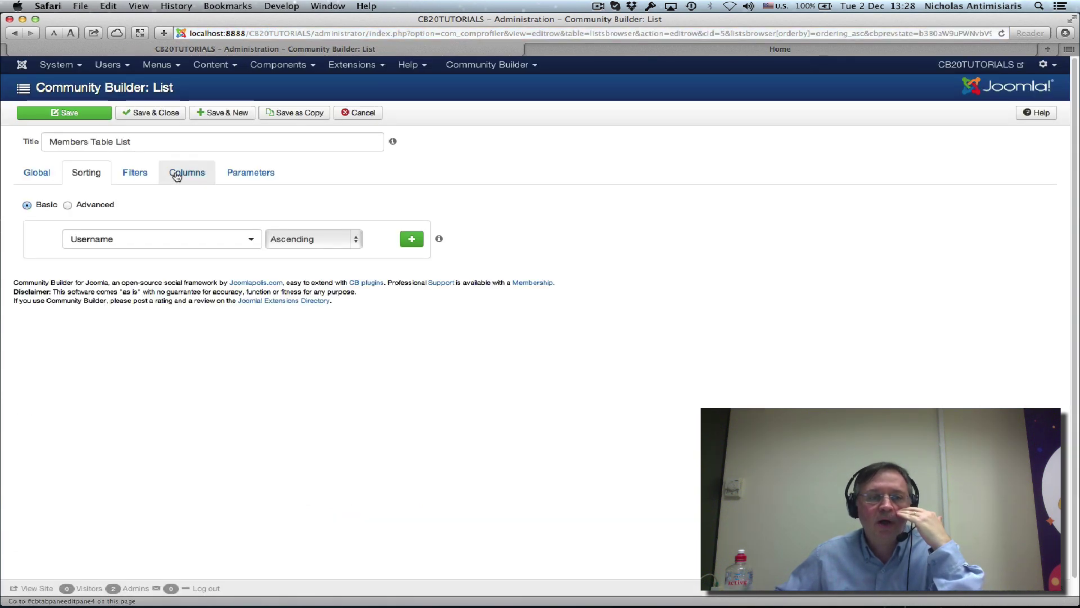
left_click(187, 174)
scroll(187, 348, "down", 1)
scroll(186, 351, "down", 5)
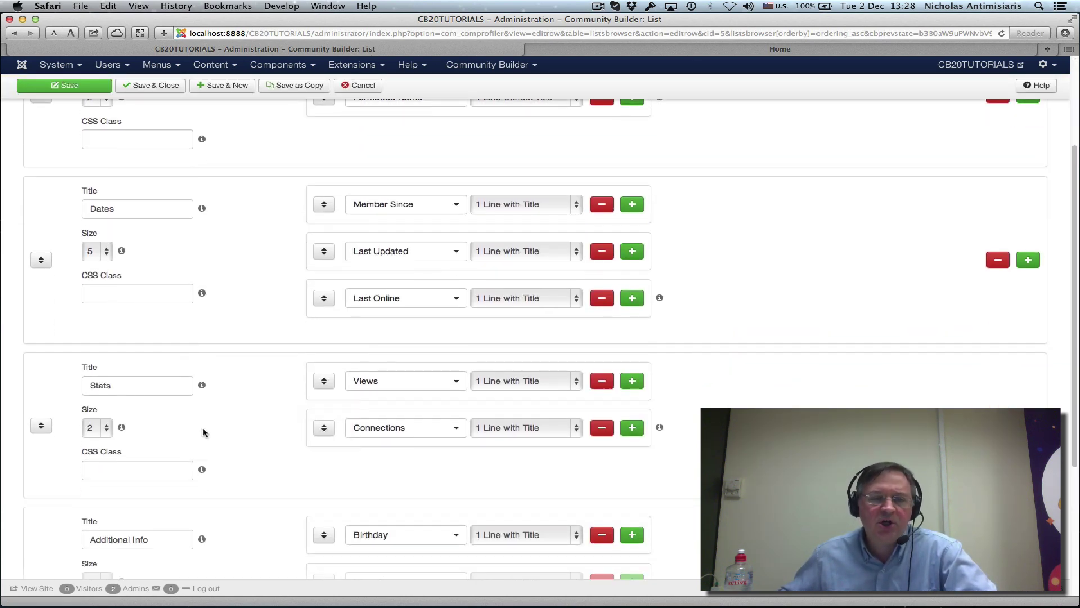
scroll(210, 437, "down", 2)
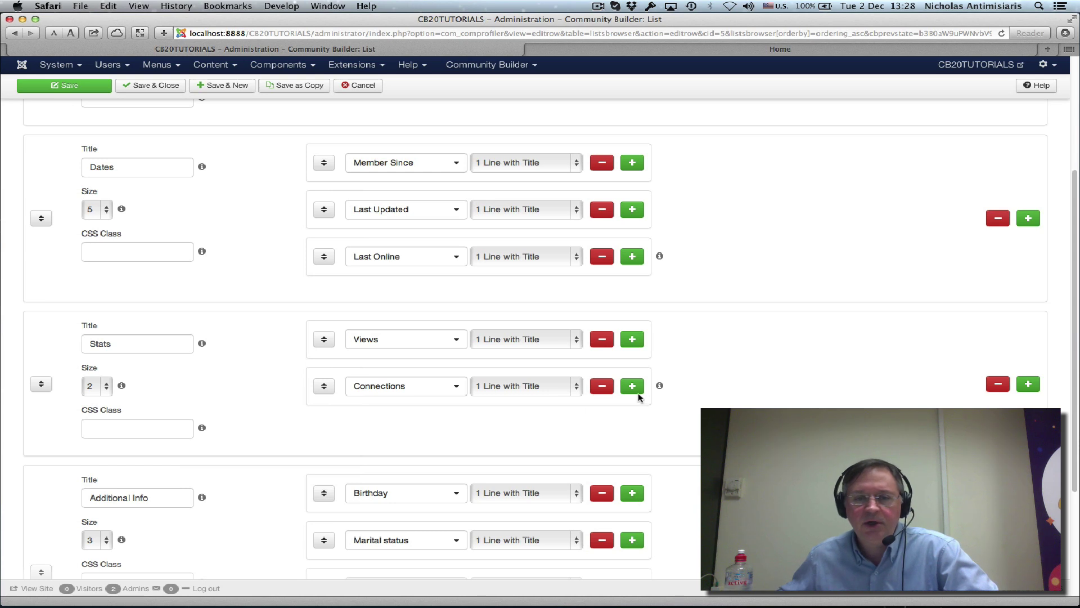
Add Rate my profile to the Stats column as 1 Line with Title and save
left_click(633, 389)
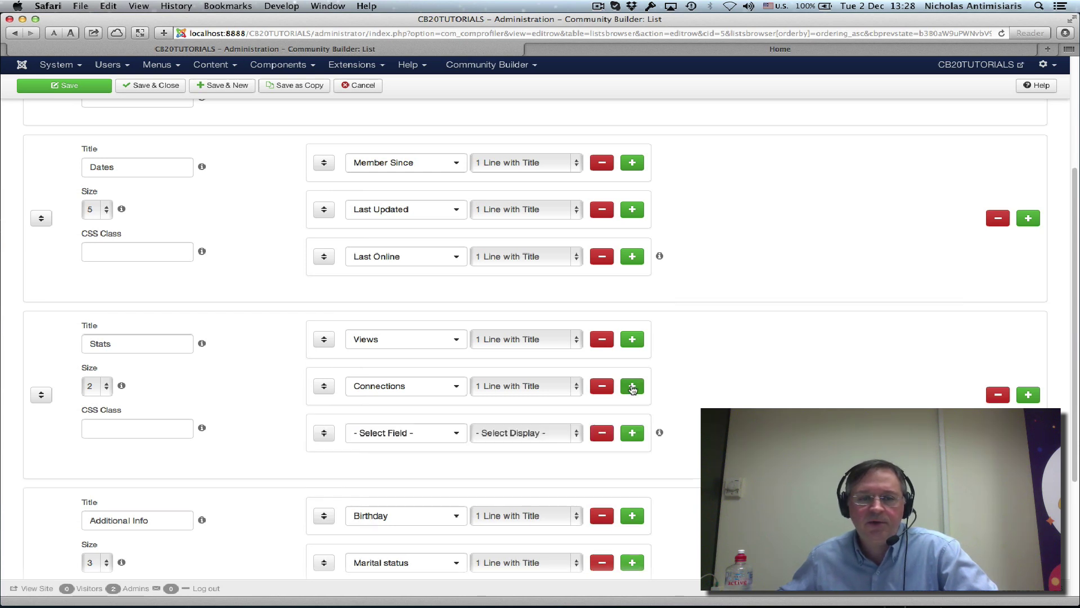
left_click(444, 439)
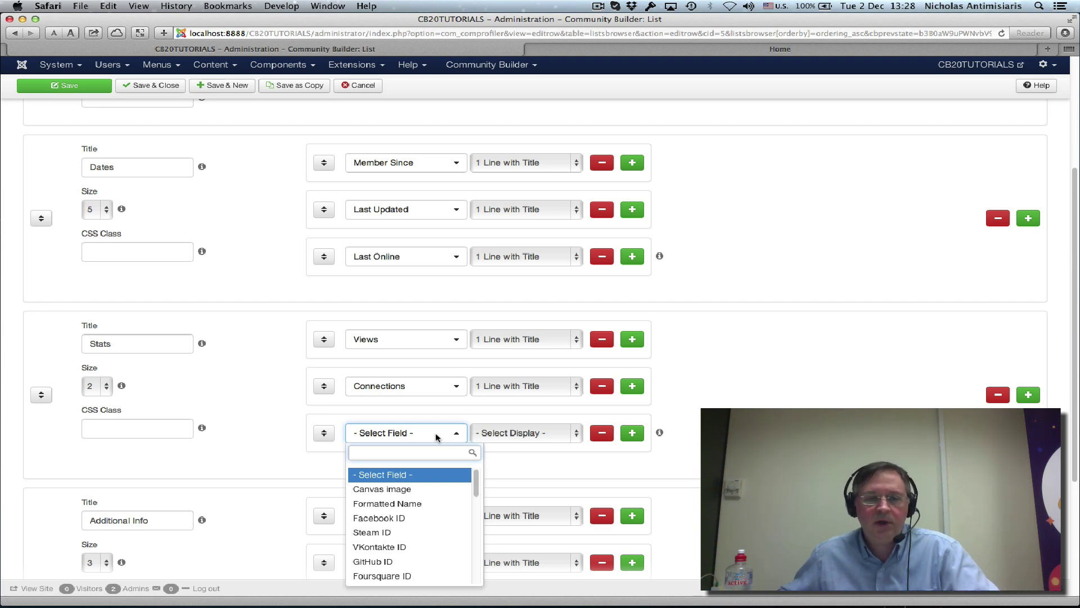
scroll(410, 521, "down", 5)
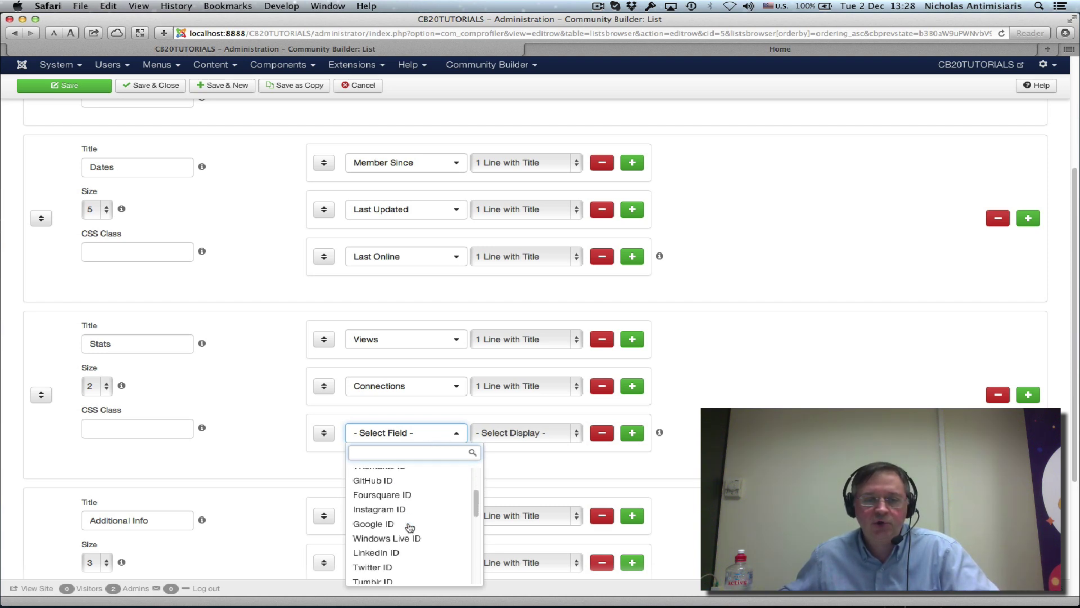
scroll(410, 527, "down", 2)
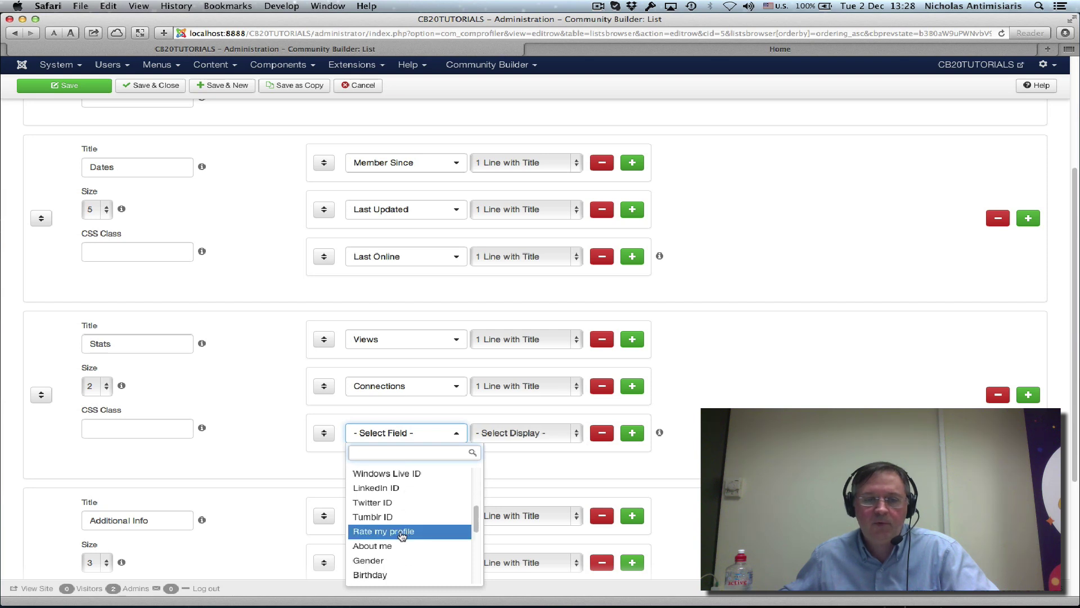
left_click(402, 534)
left_click(544, 434)
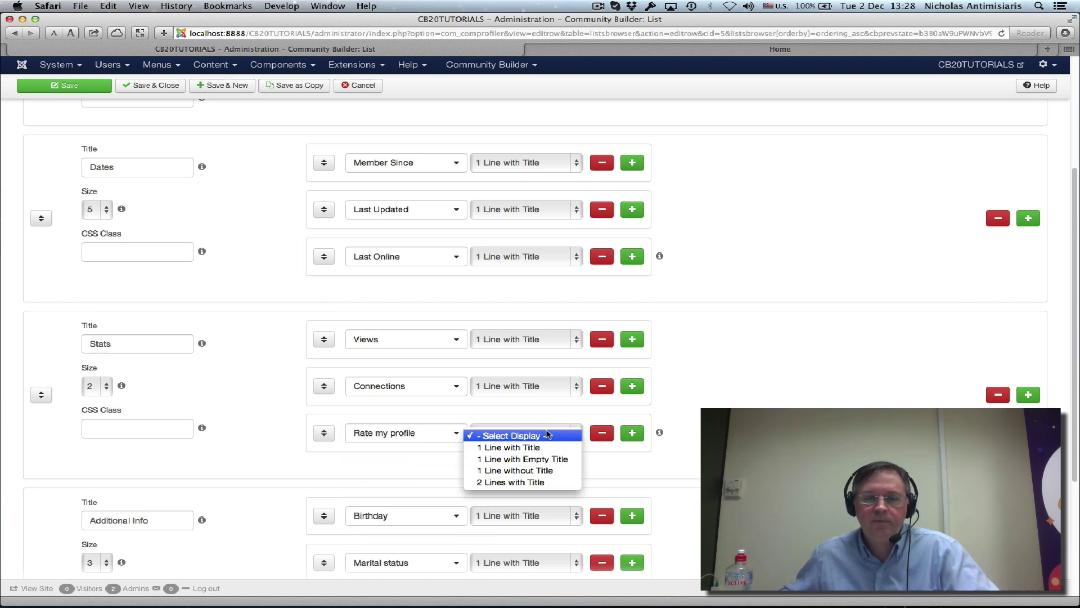
left_click(539, 448)
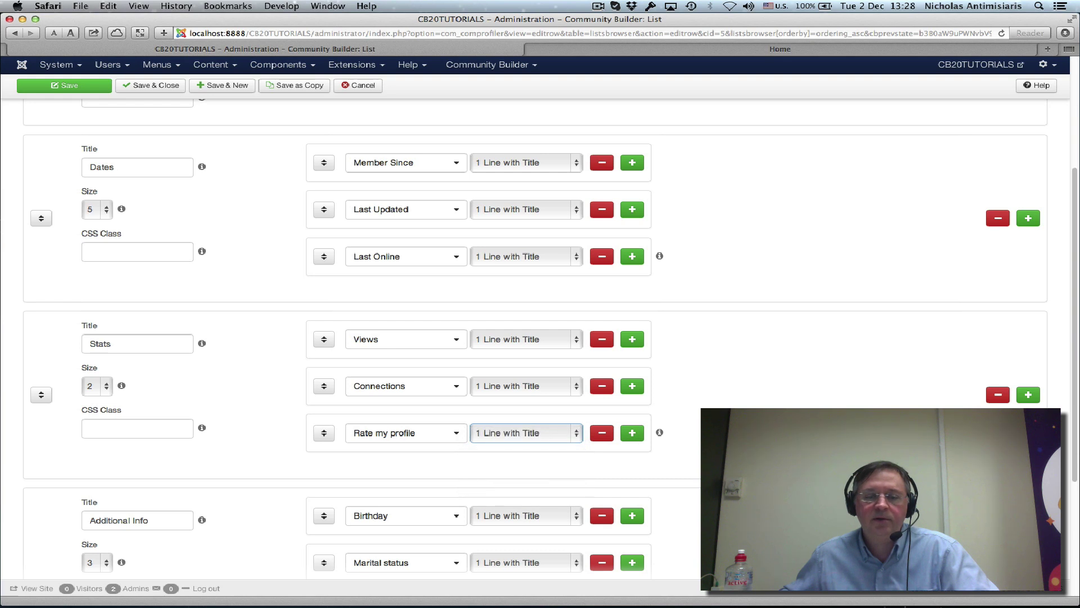
scroll(535, 338, "up", 2)
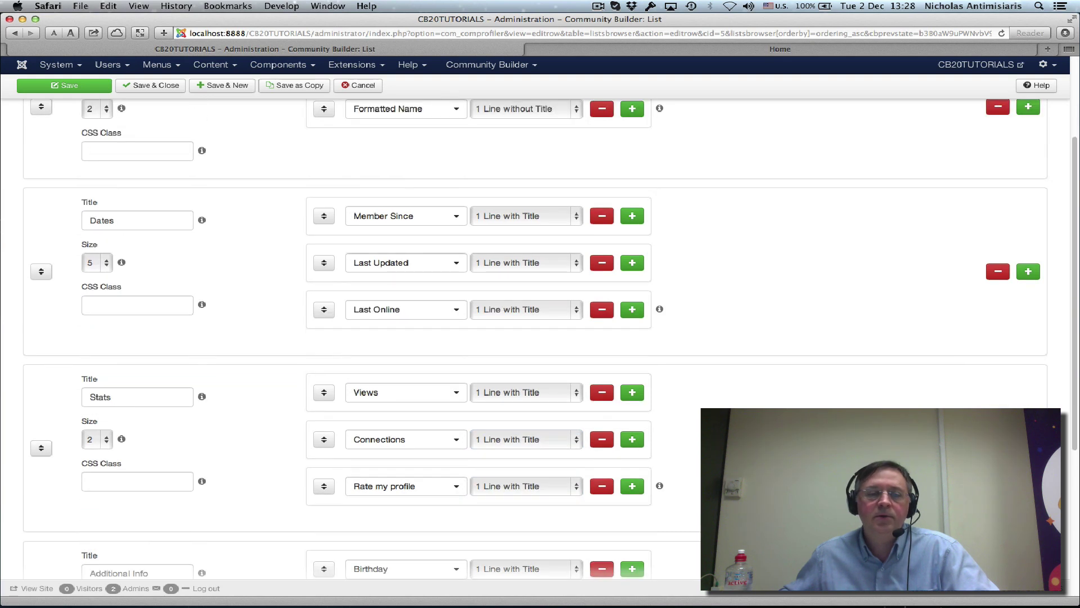
left_click(56, 87)
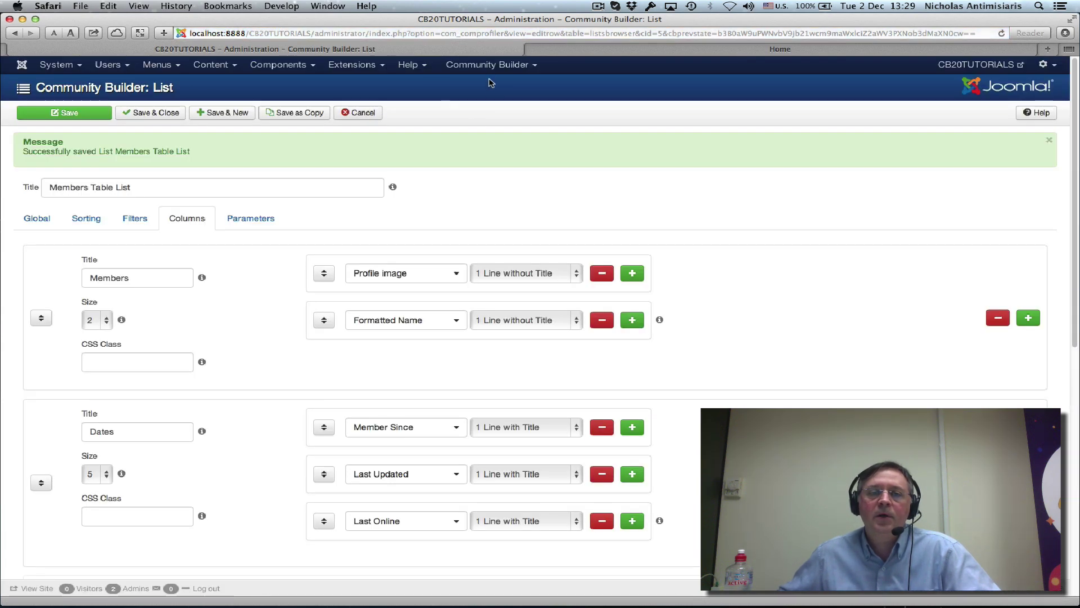
left_click(684, 50)
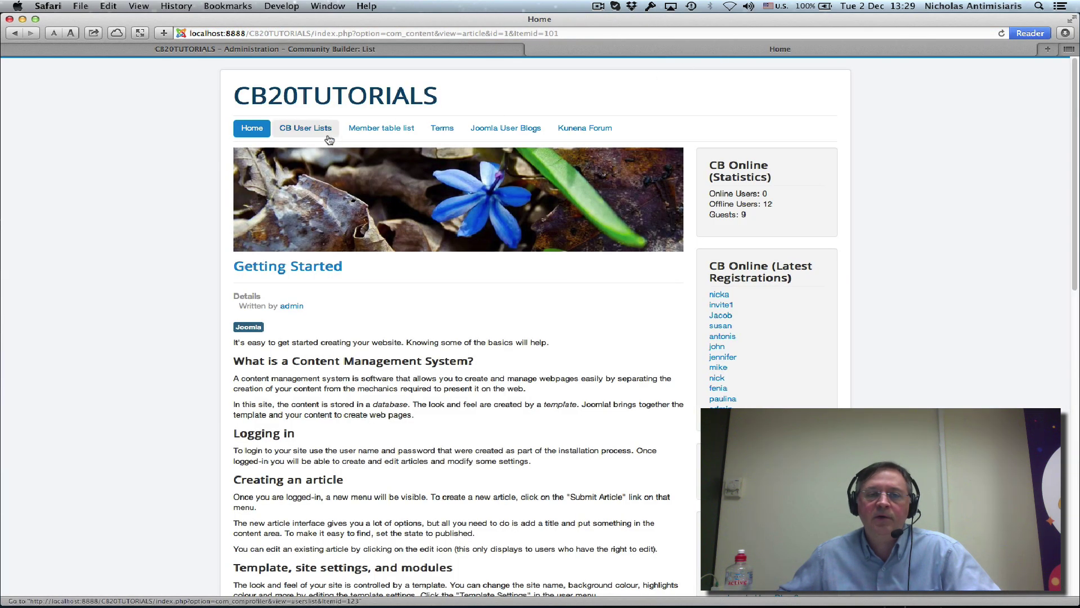
left_click(304, 129)
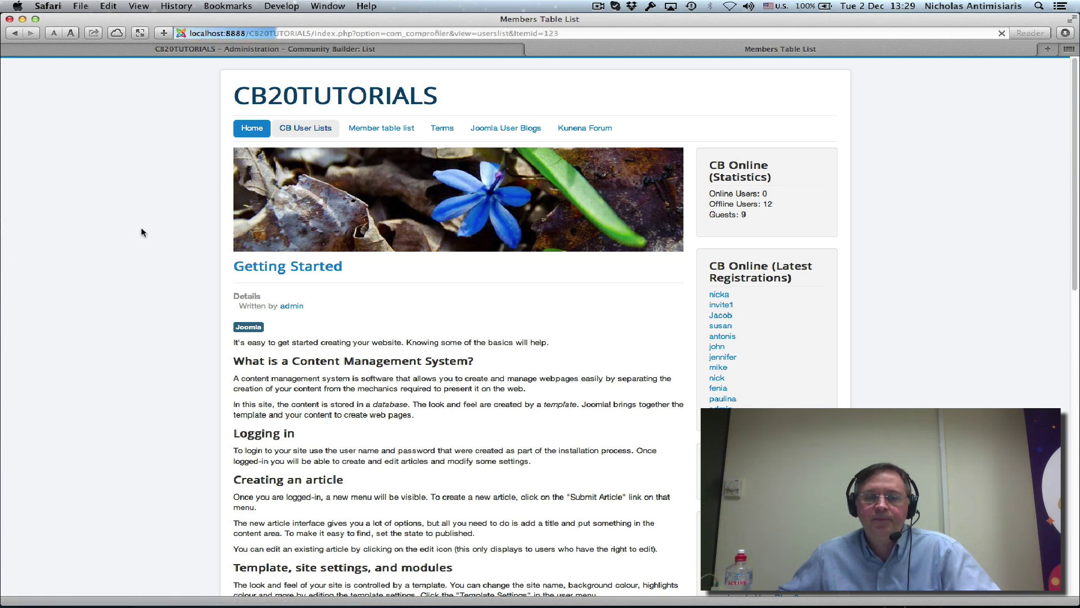
scroll(387, 364, "down", 2)
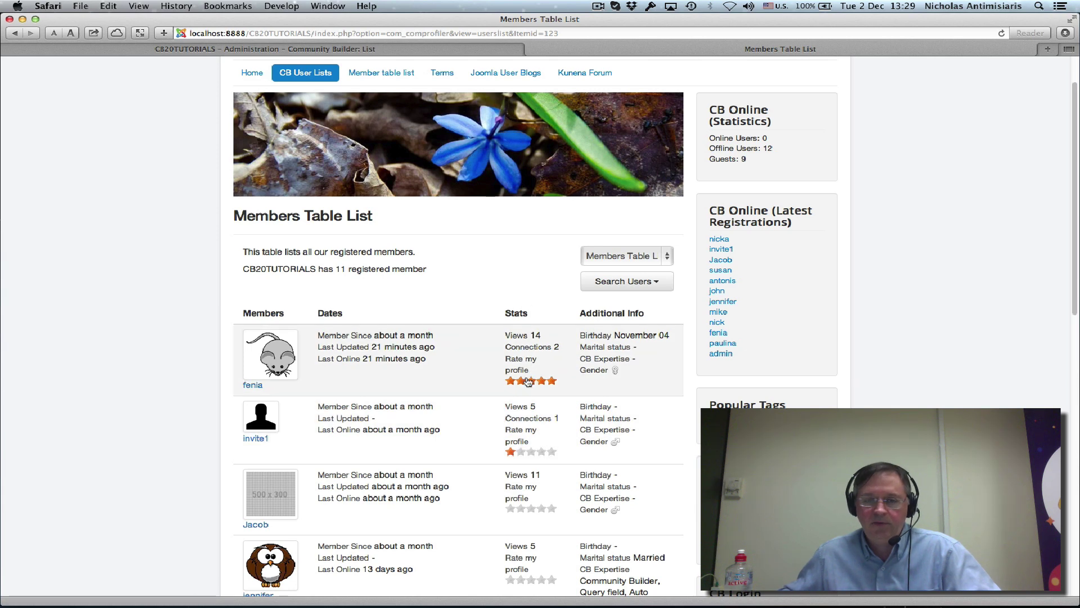
scroll(523, 440, "down", 5)
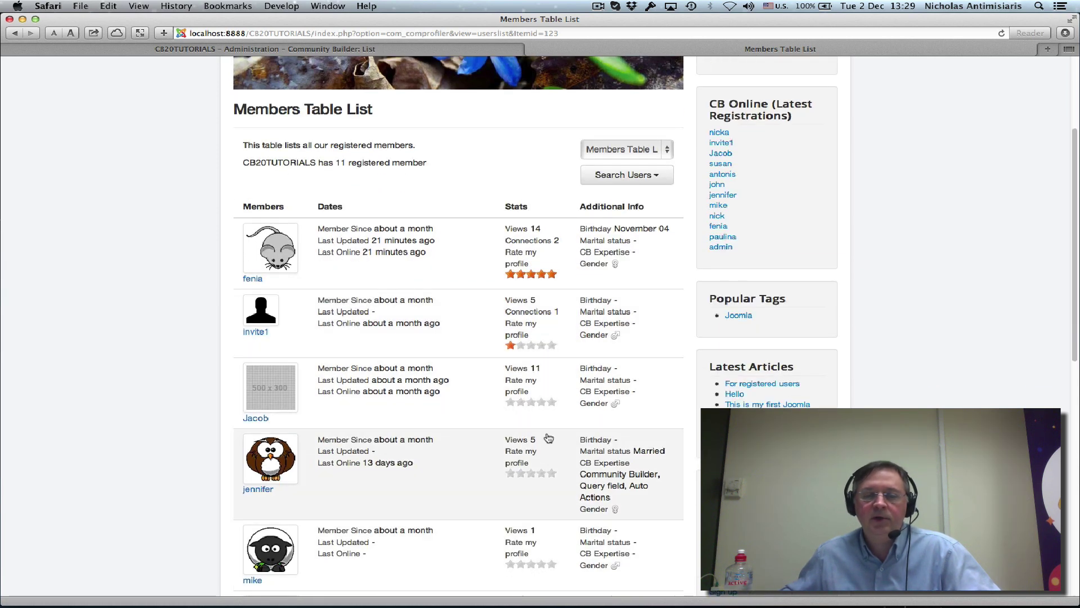
scroll(547, 438, "up", 5)
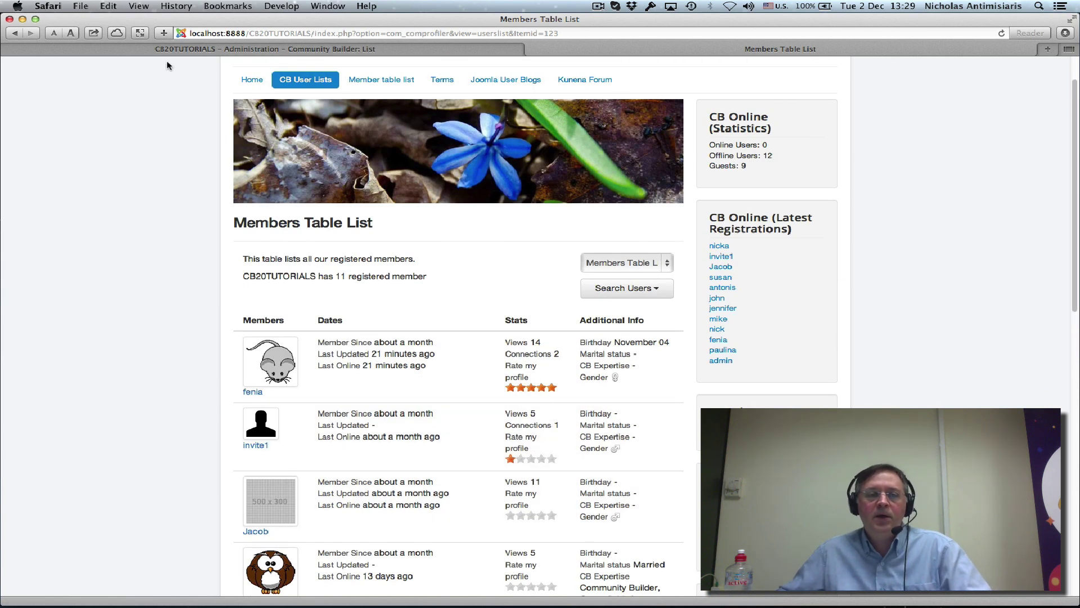
Search the field list for 'rate' and open cb_rateme for editing
left_click(177, 50)
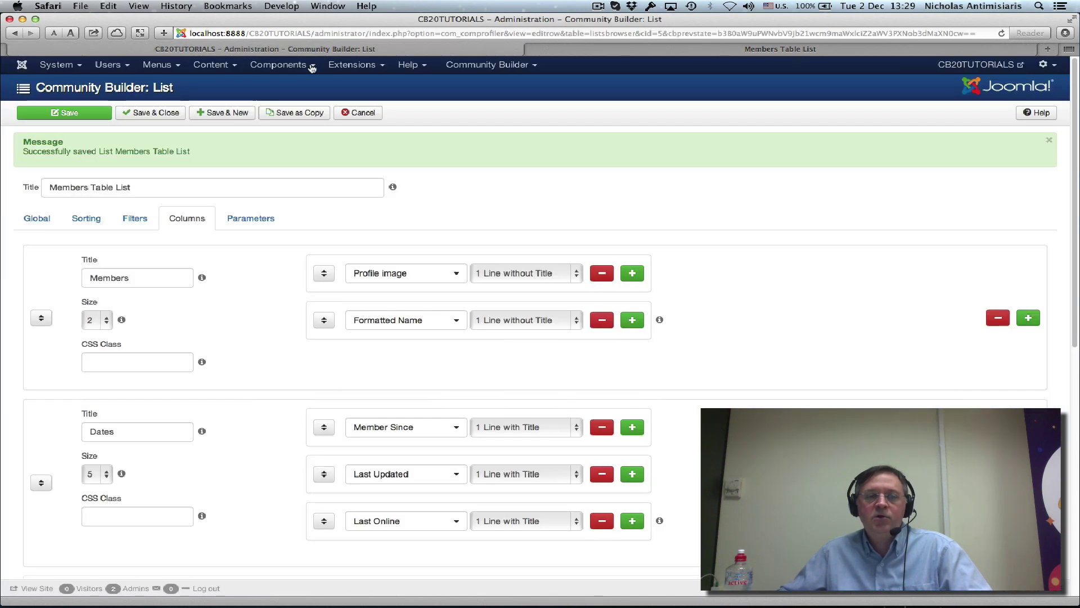
left_click(500, 66)
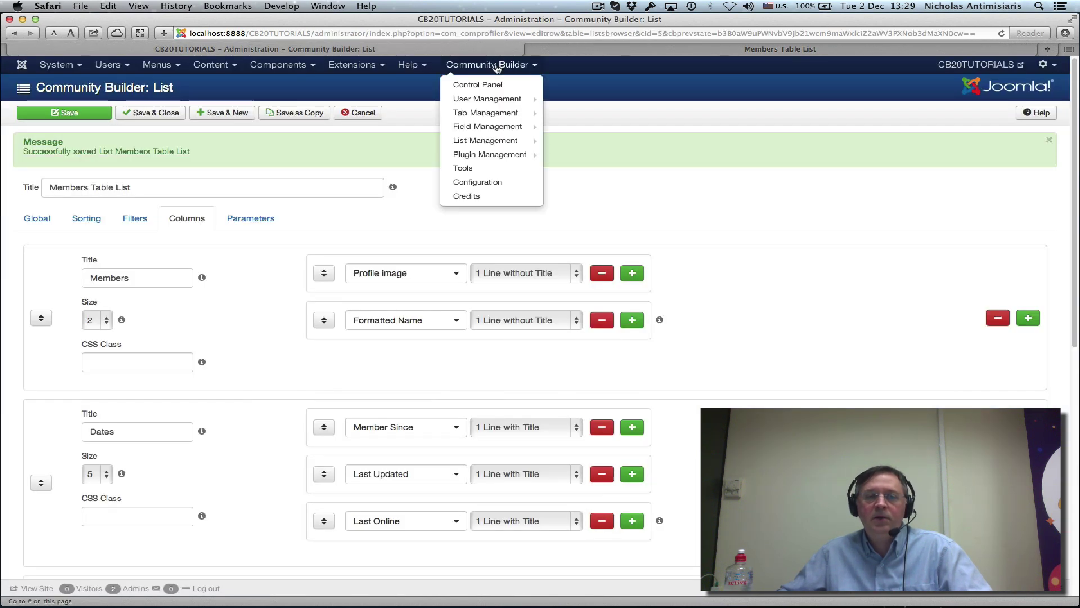
left_click(485, 128)
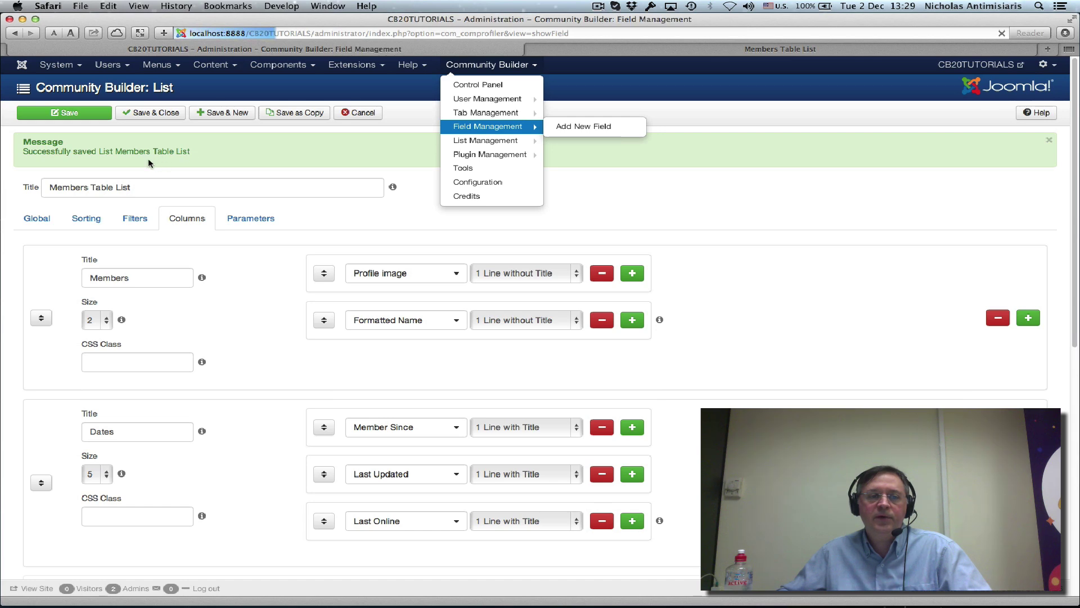
left_click(73, 146)
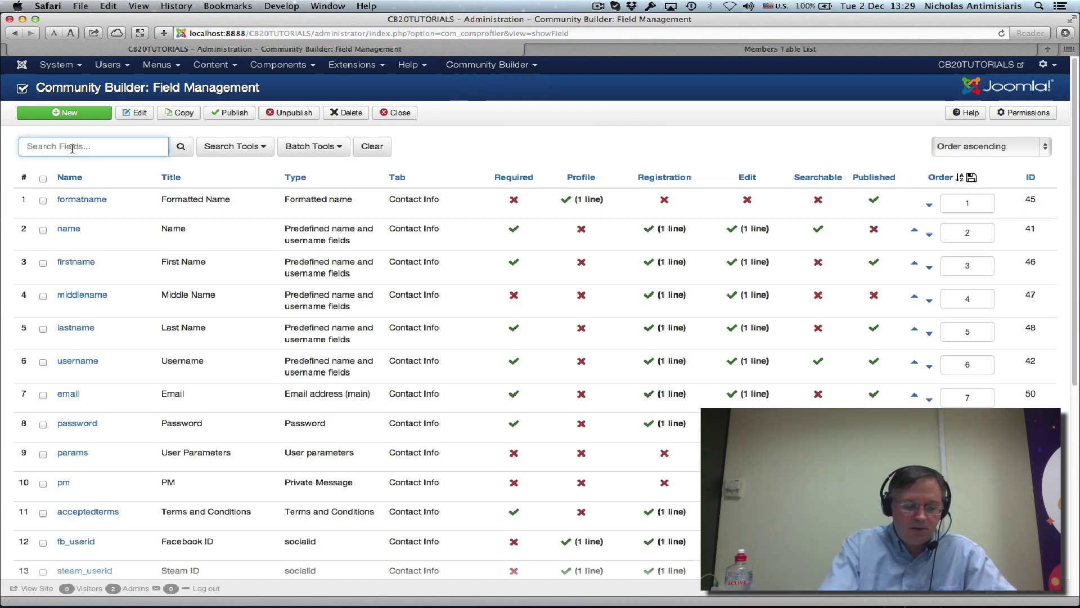
type("rate")
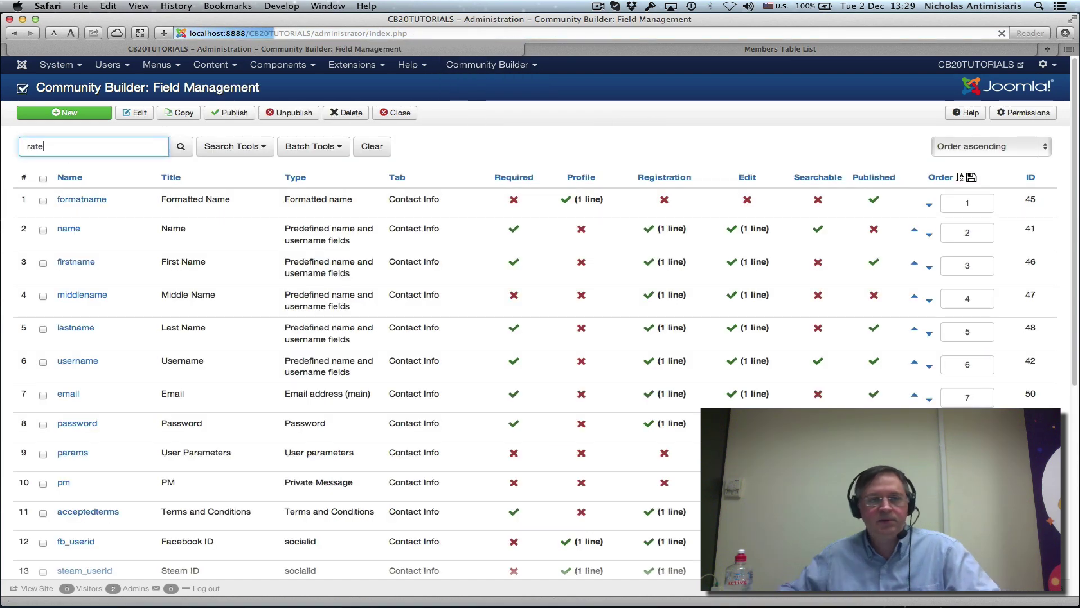
key("Return")
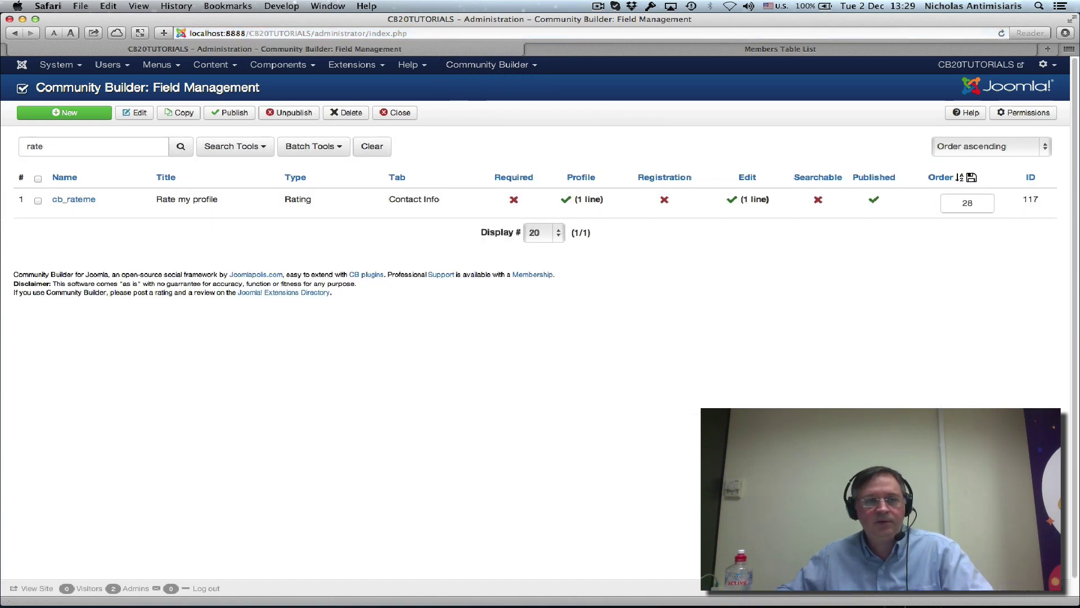
left_click(73, 202)
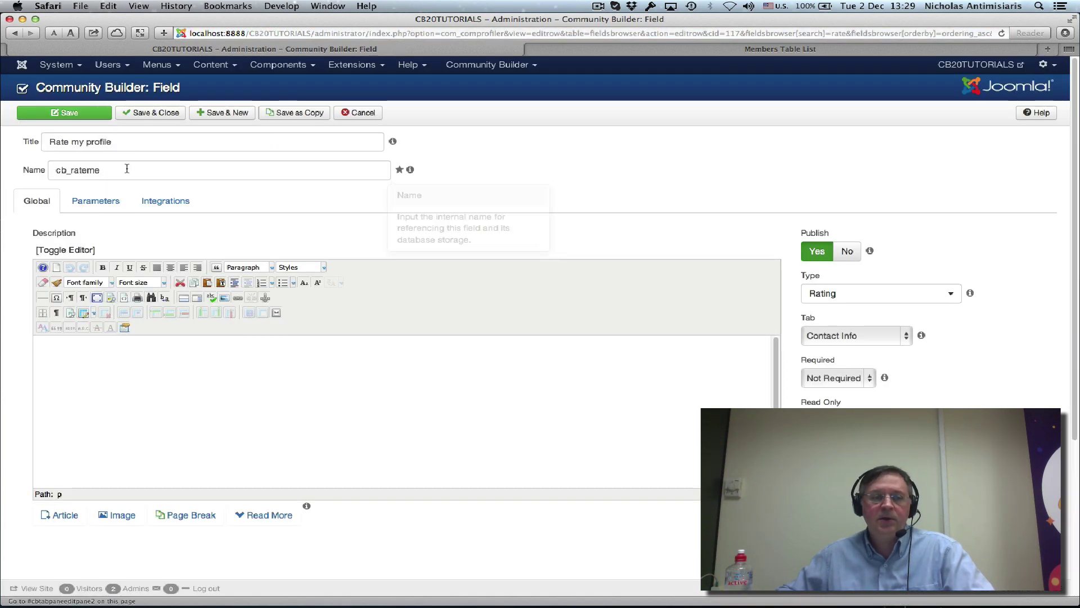
Enable Userlist Voting in the field's Access parameters and save
left_click(96, 202)
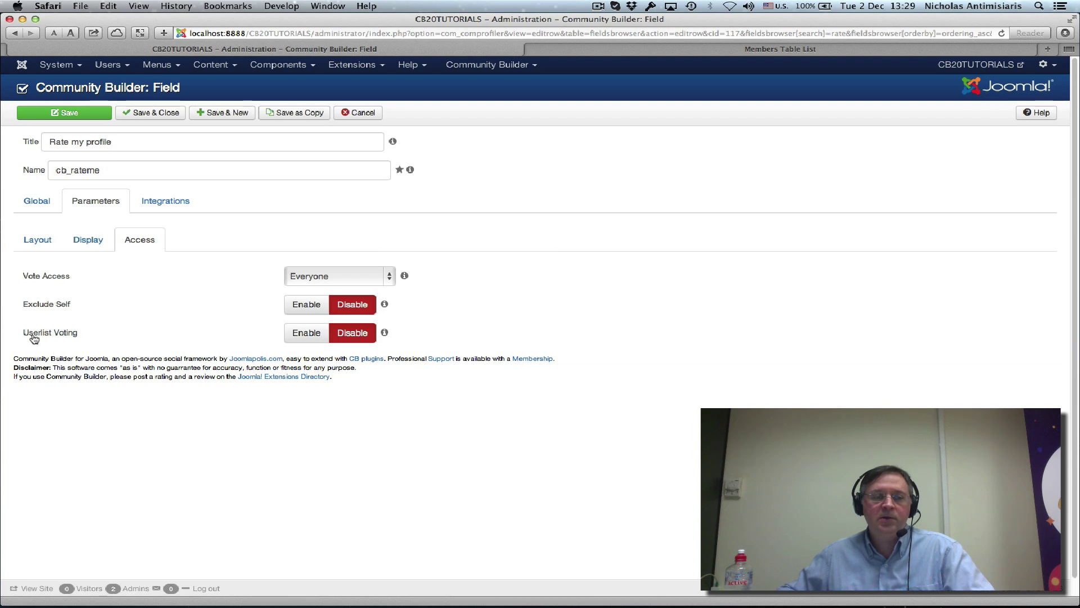
left_click(300, 336)
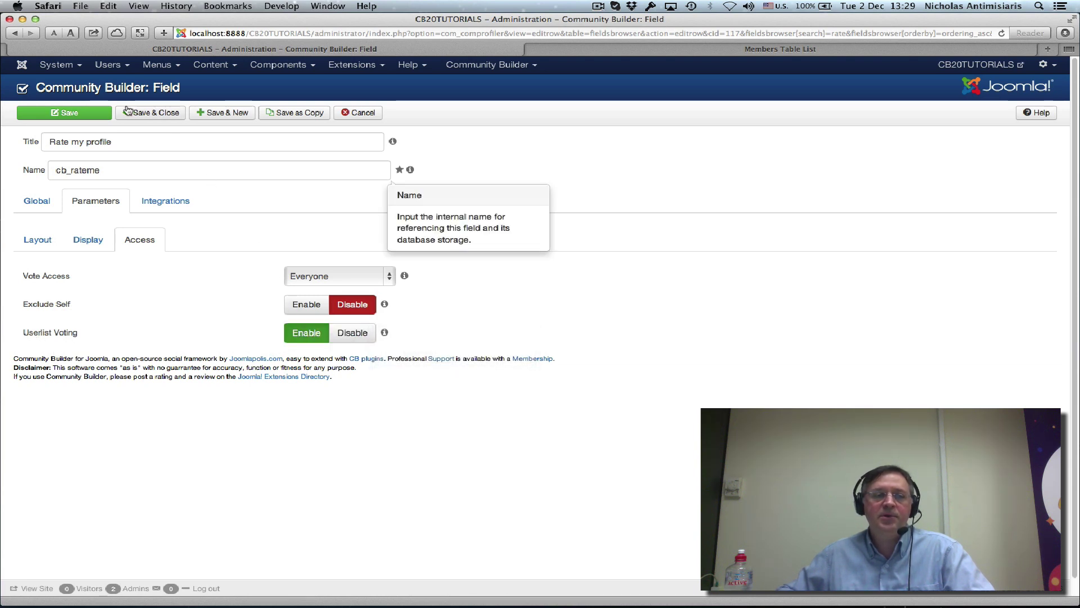
left_click(64, 112)
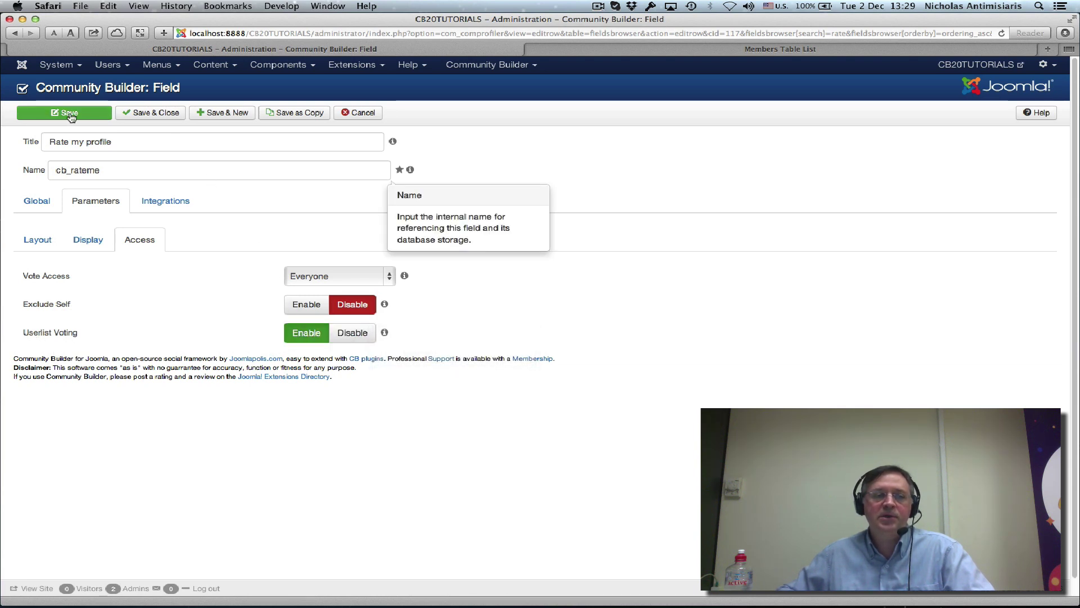
Reload the Members Table List and vote four stars for the second member
left_click(815, 50)
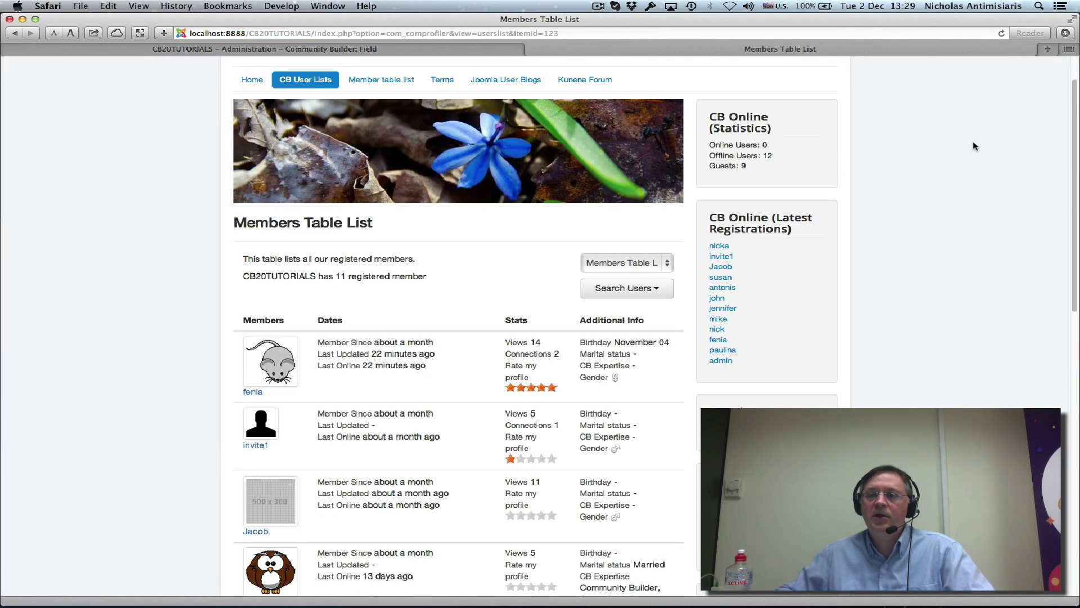
left_click(1002, 33)
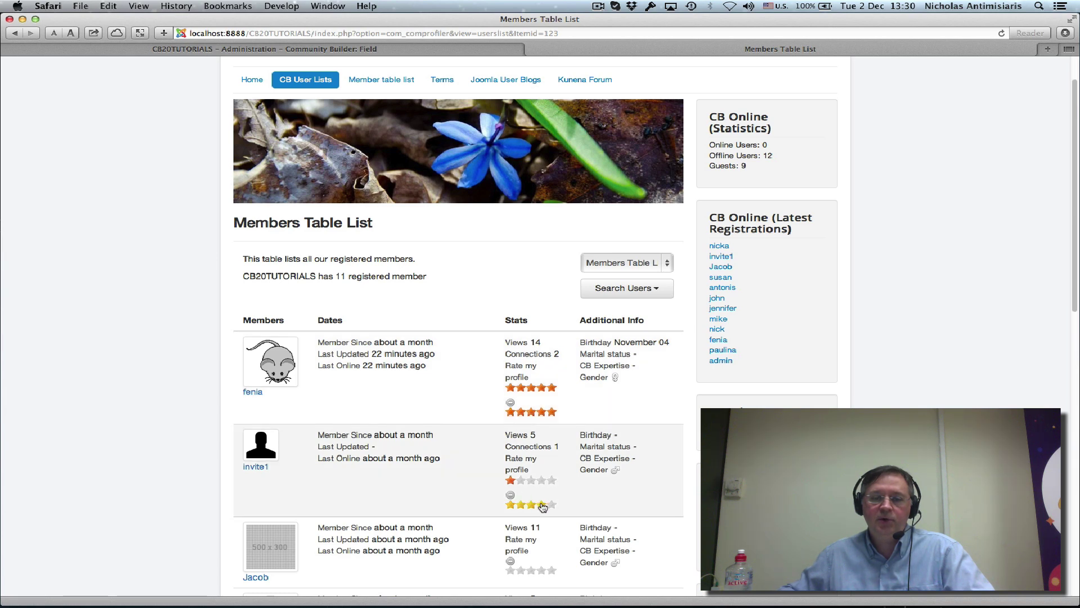
scroll(490, 487, "down", 1)
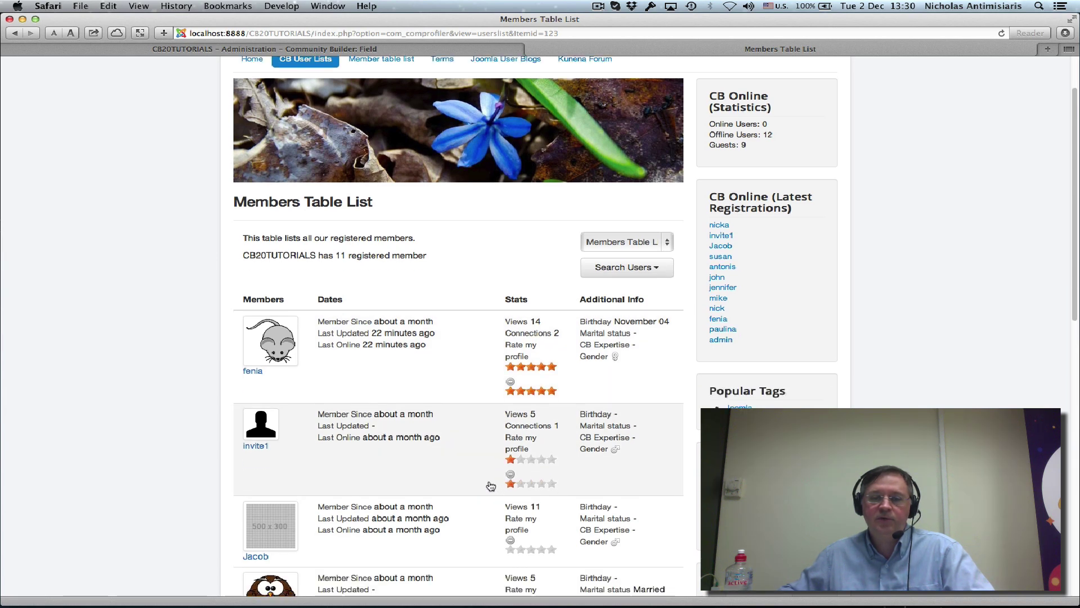
left_click(551, 485)
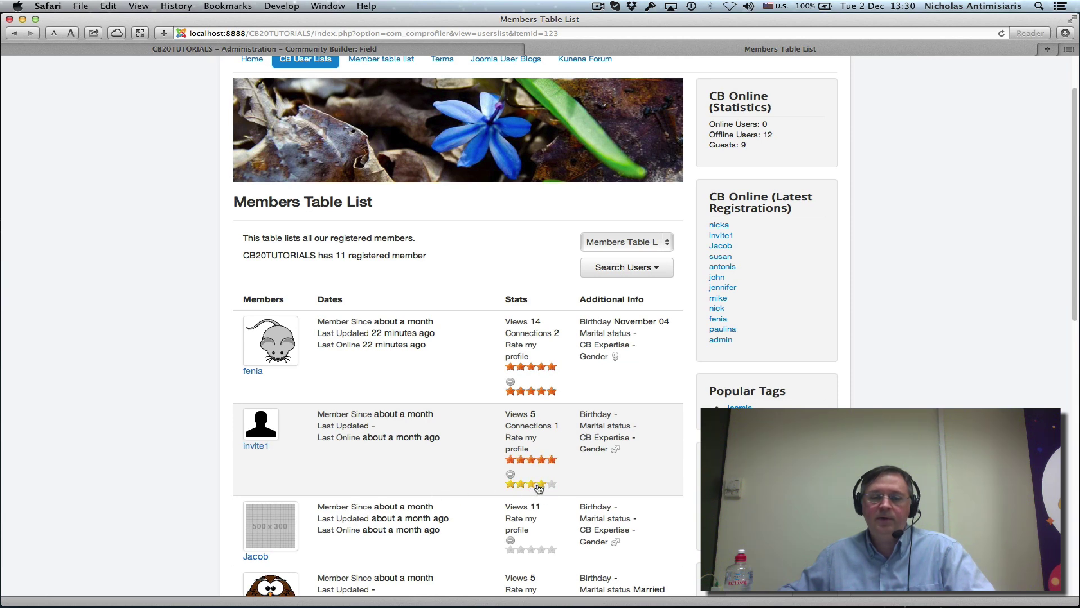
left_click(538, 485)
scroll(408, 475, "down", 3)
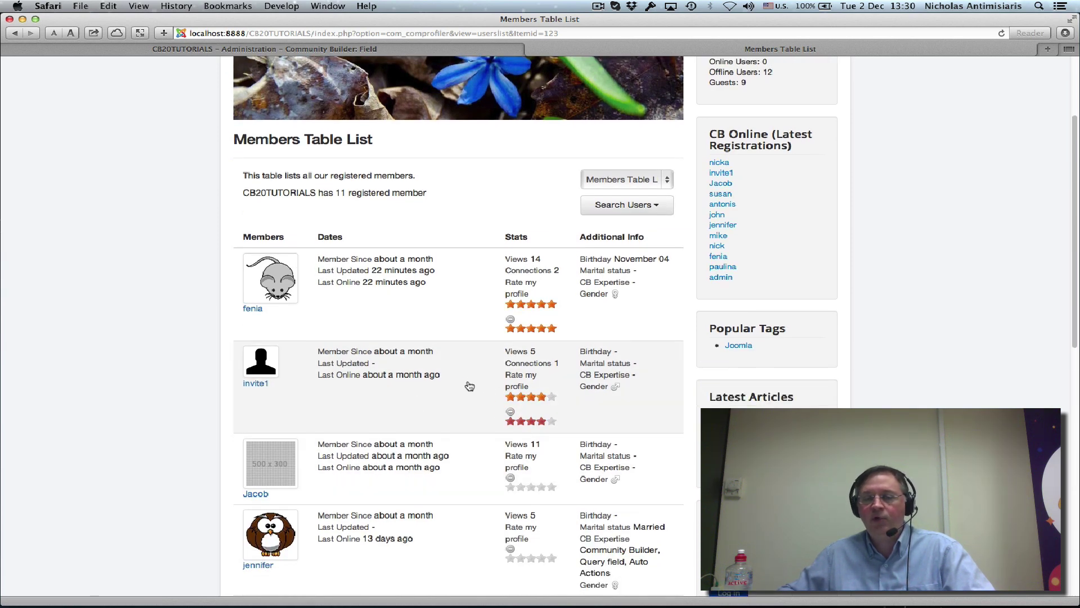
scroll(446, 352, "down", 3)
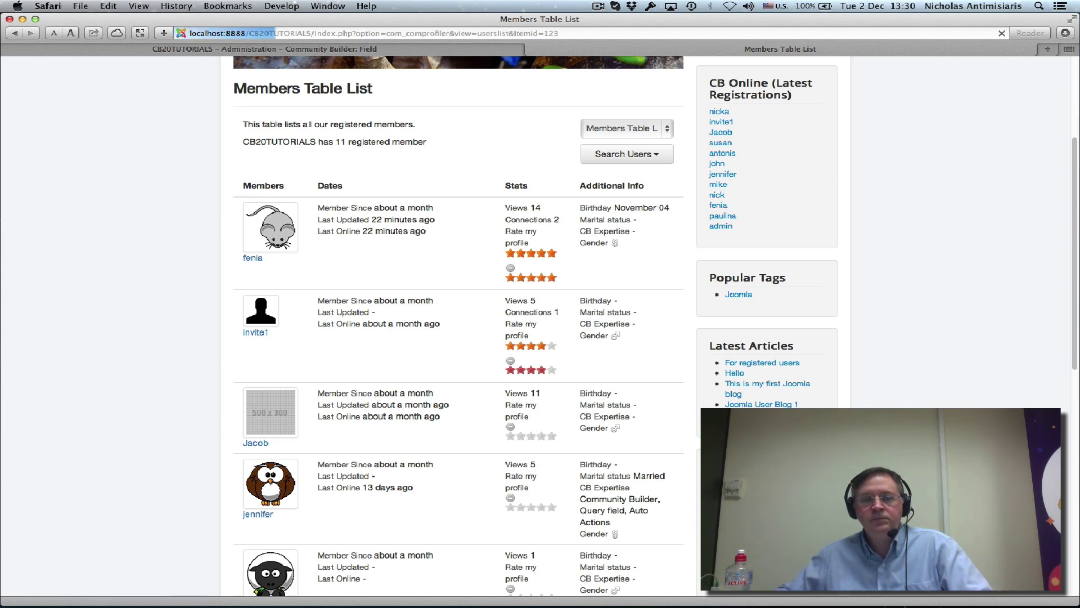
Vote five stars for the owl-avatar member directly in the Members Table List
scroll(563, 456, "down", 5)
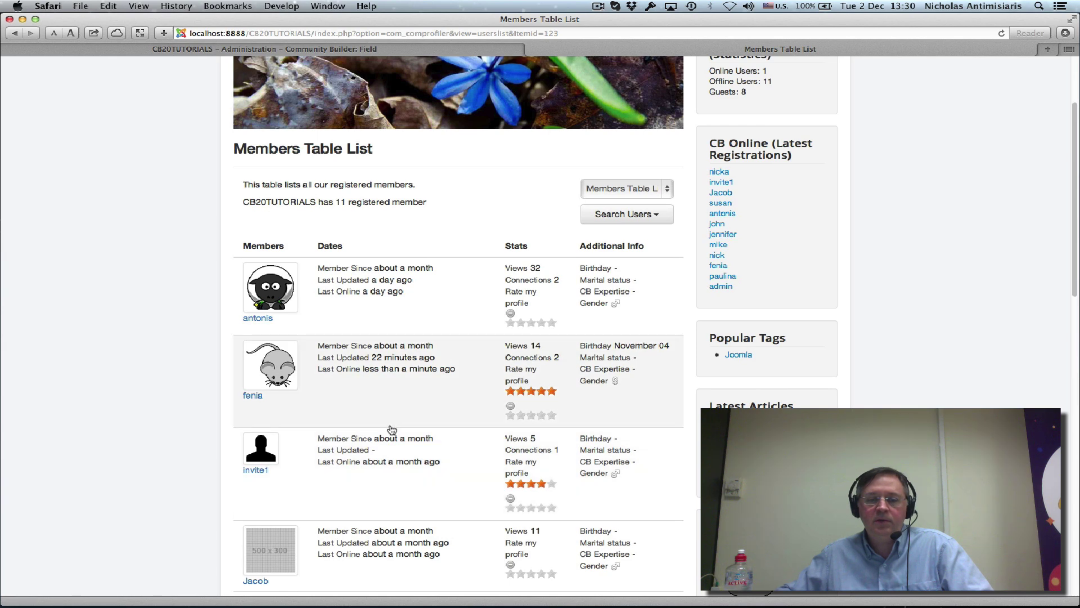
scroll(492, 452, "down", 4)
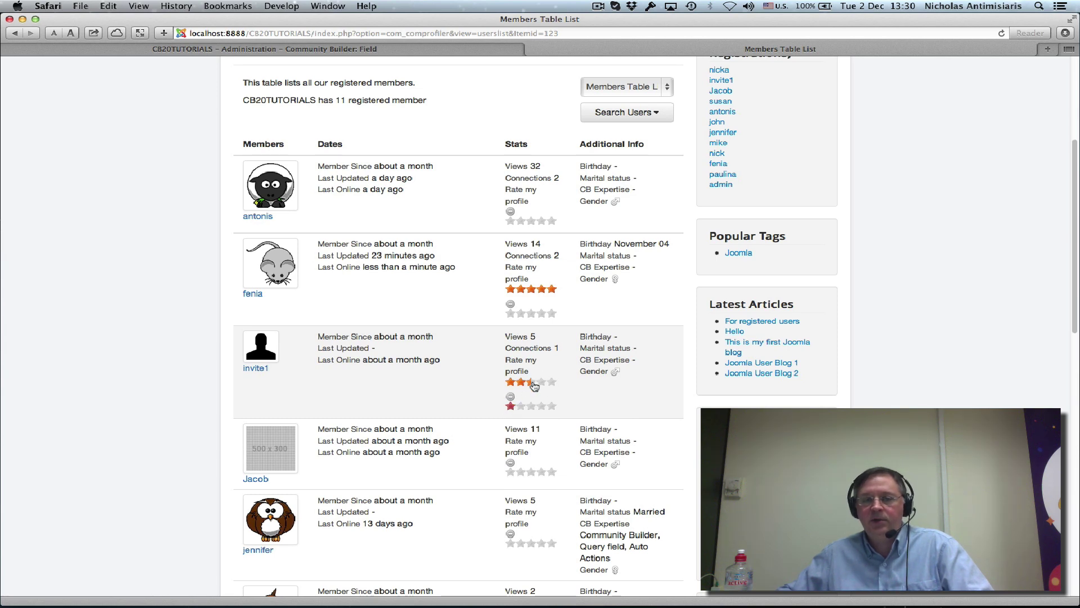
scroll(387, 415, "up", 5)
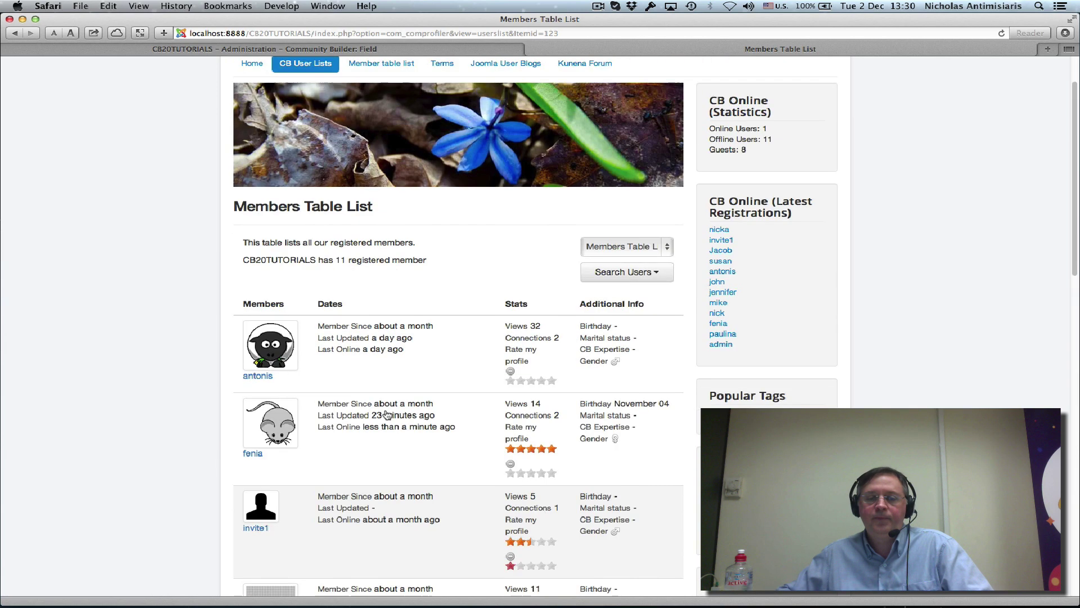
scroll(473, 346, "down", 2)
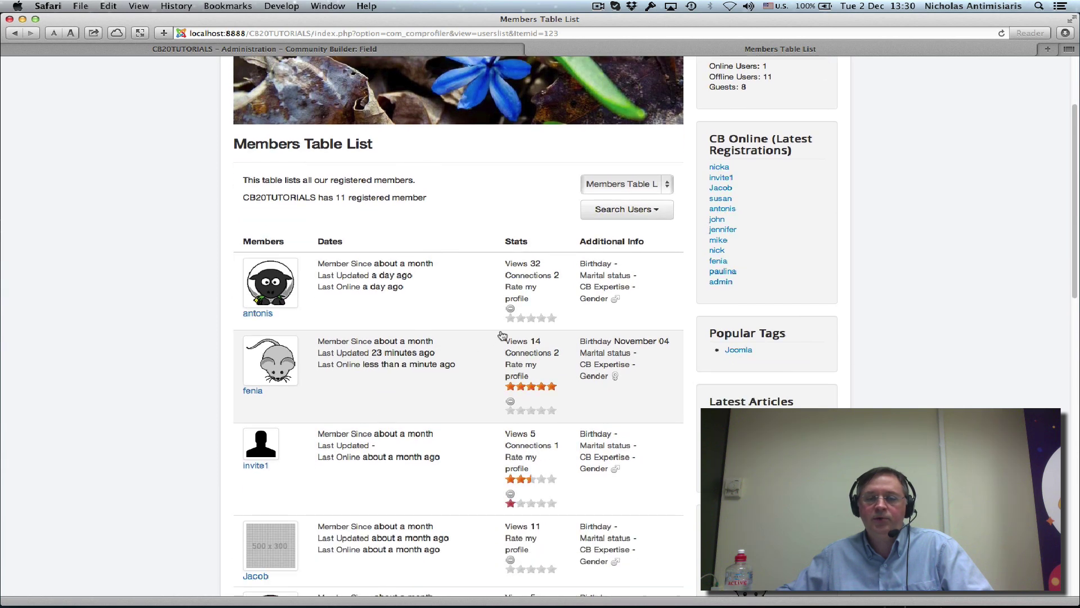
scroll(525, 322, "down", 5)
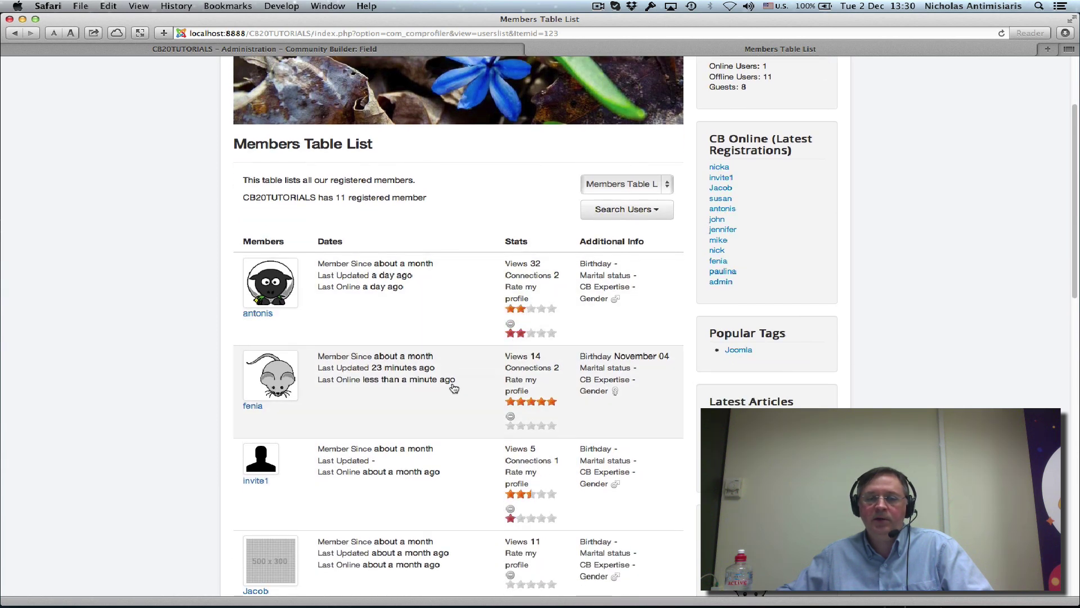
left_click(550, 434)
scroll(545, 437, "down", 3)
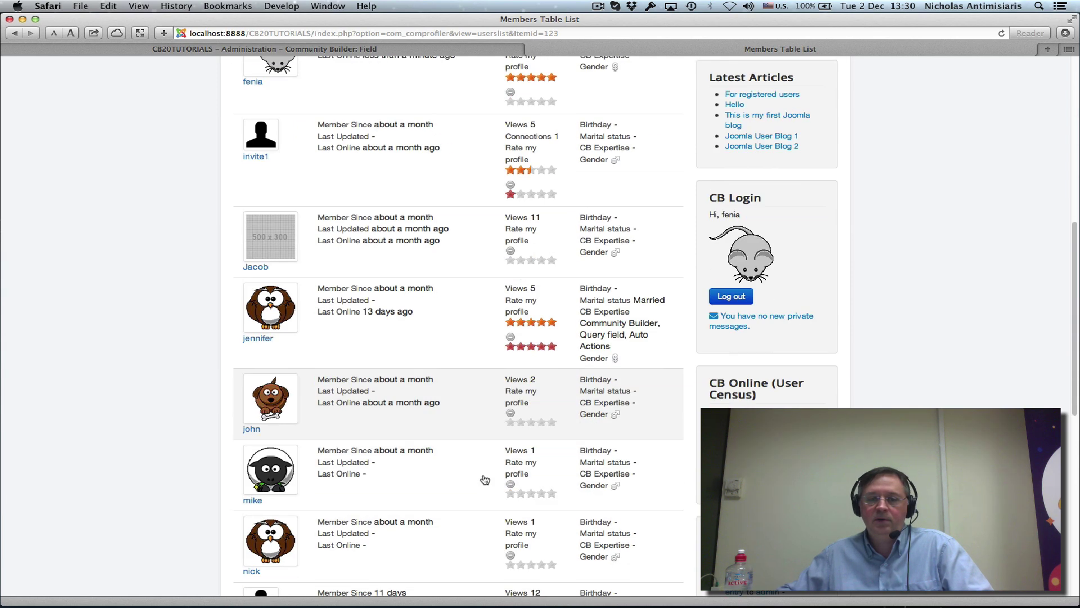
scroll(387, 413, "up", 4)
scroll(387, 413, "up", 6)
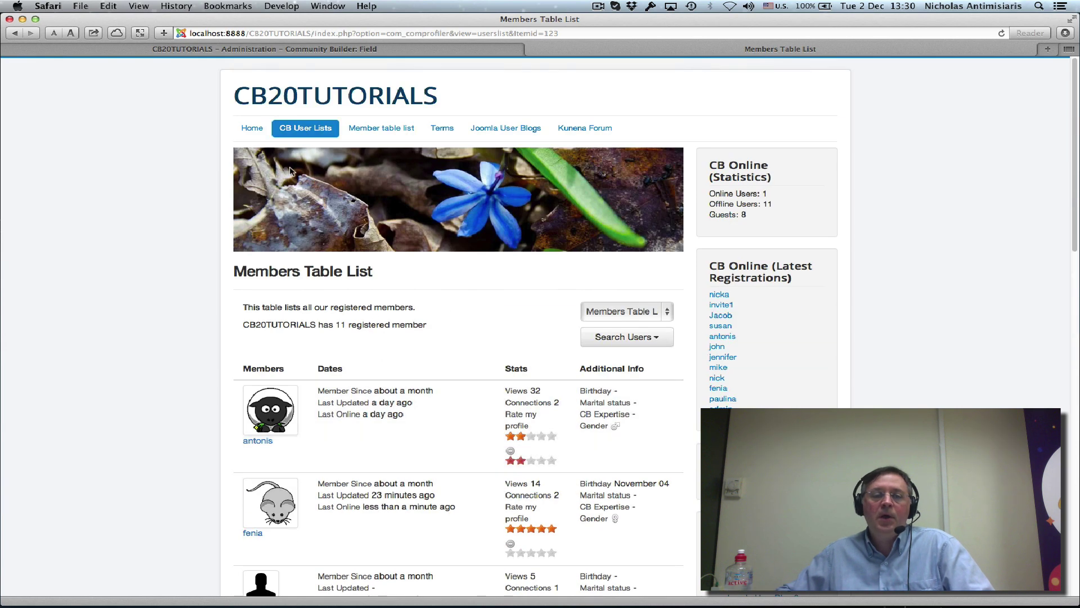
In Rate my profile's Display parameters, keep 5 stars, enable Numerical Rating, and save
left_click(255, 51)
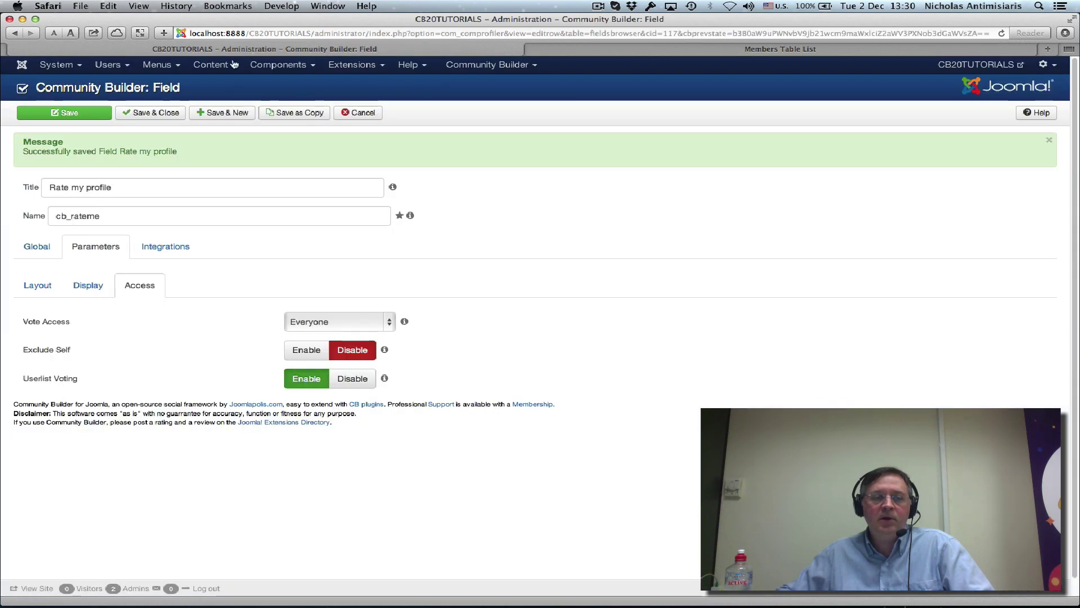
left_click(92, 285)
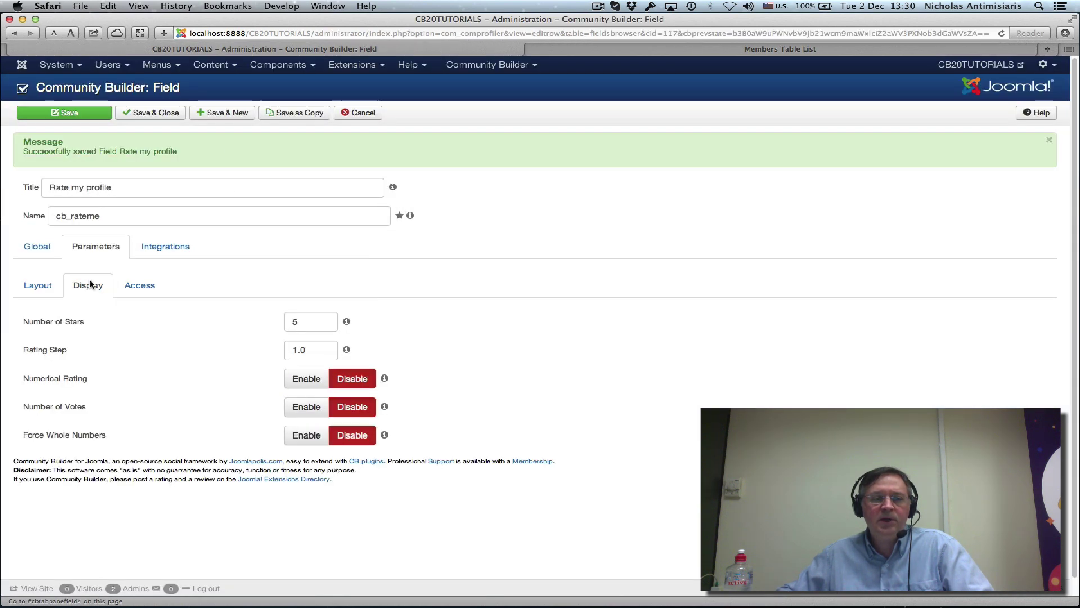
mouse_move(302, 324)
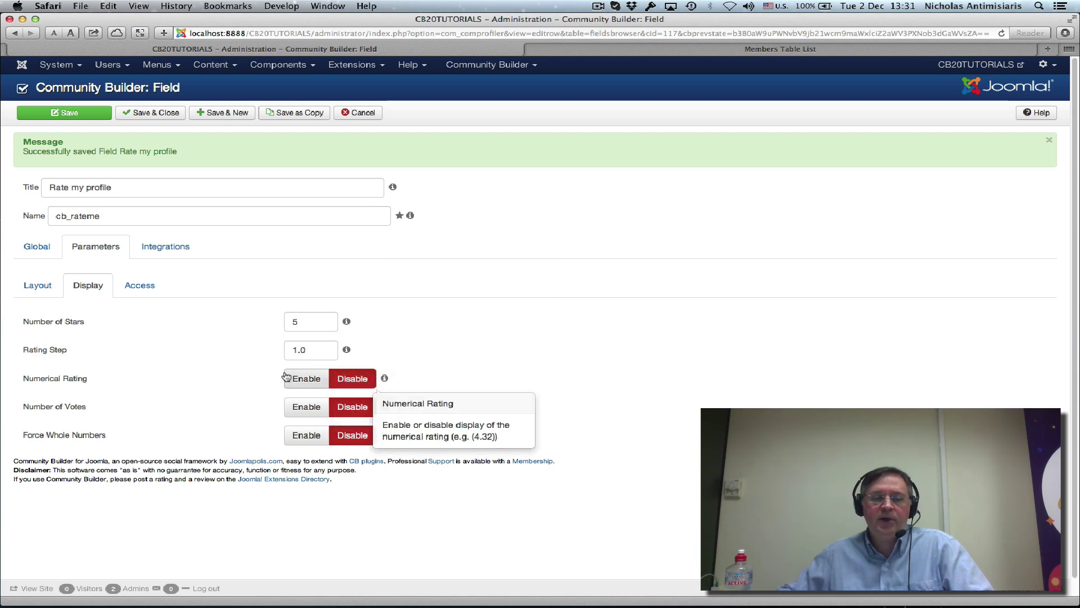
double_click(296, 322)
mouse_move(307, 353)
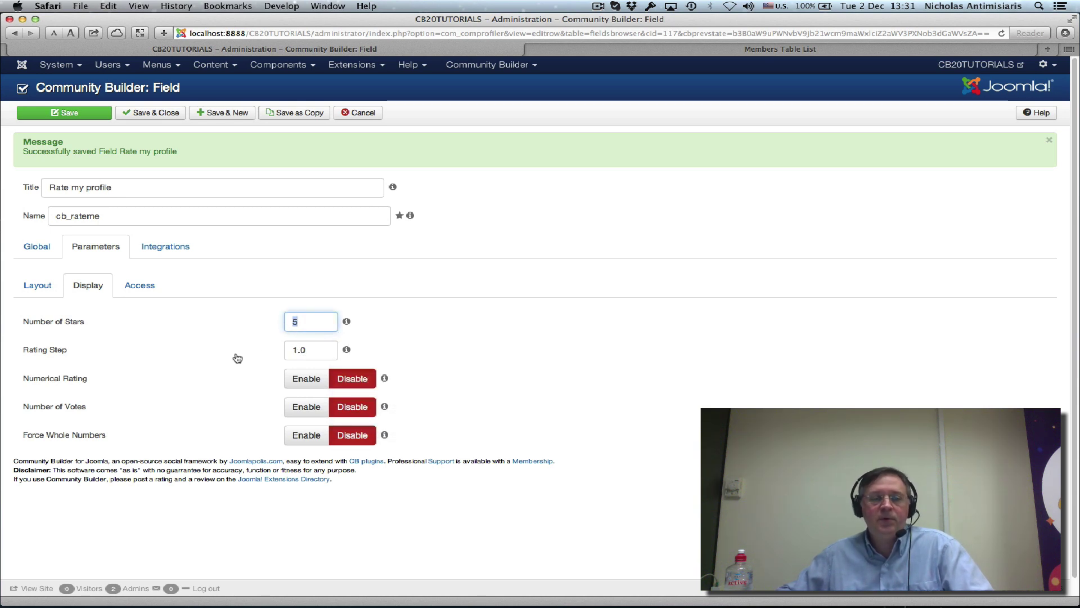
left_click(457, 344)
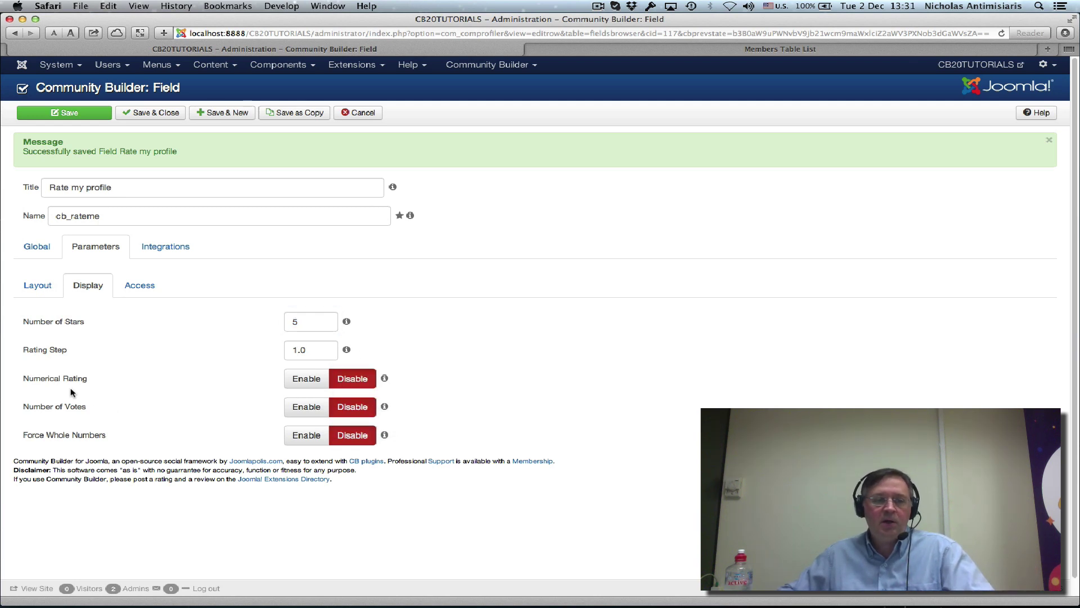
left_click(298, 380)
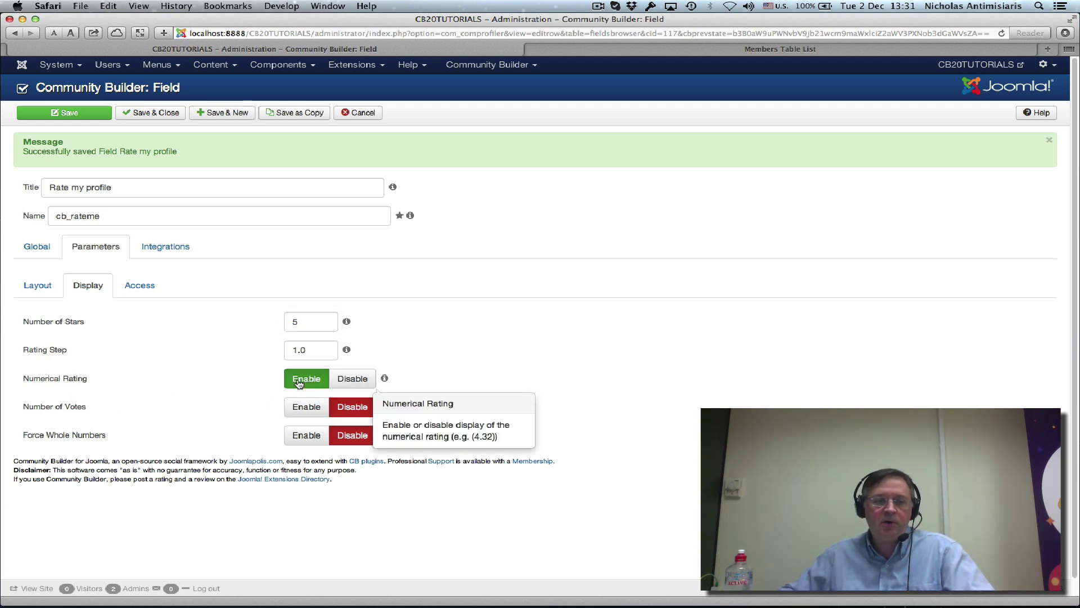
left_click(74, 119)
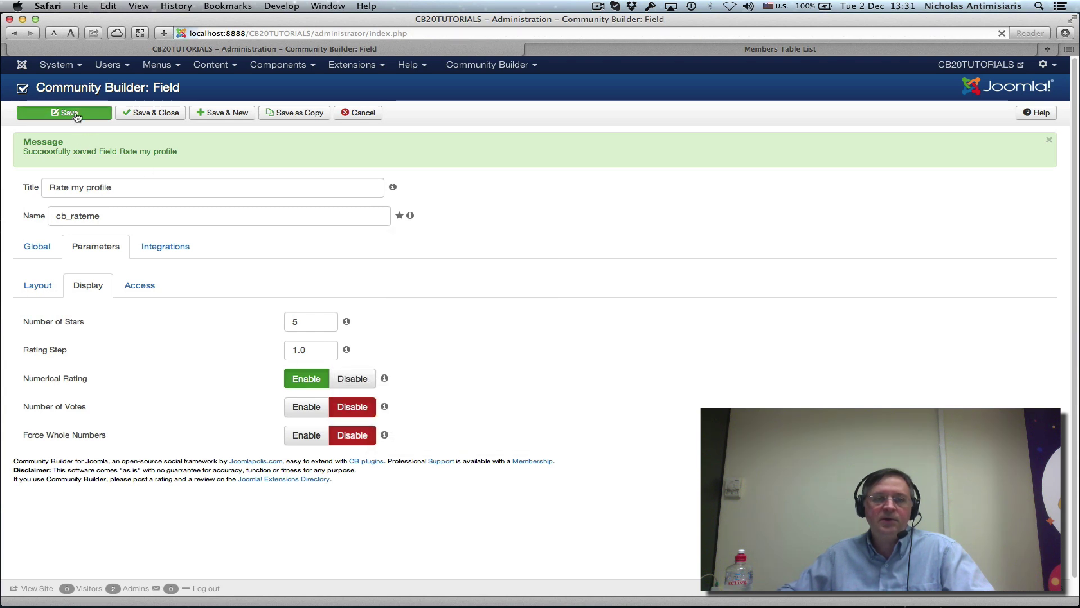
Reload the Members Table List and check averages such as (2), (5) and (2.5)
left_click(611, 51)
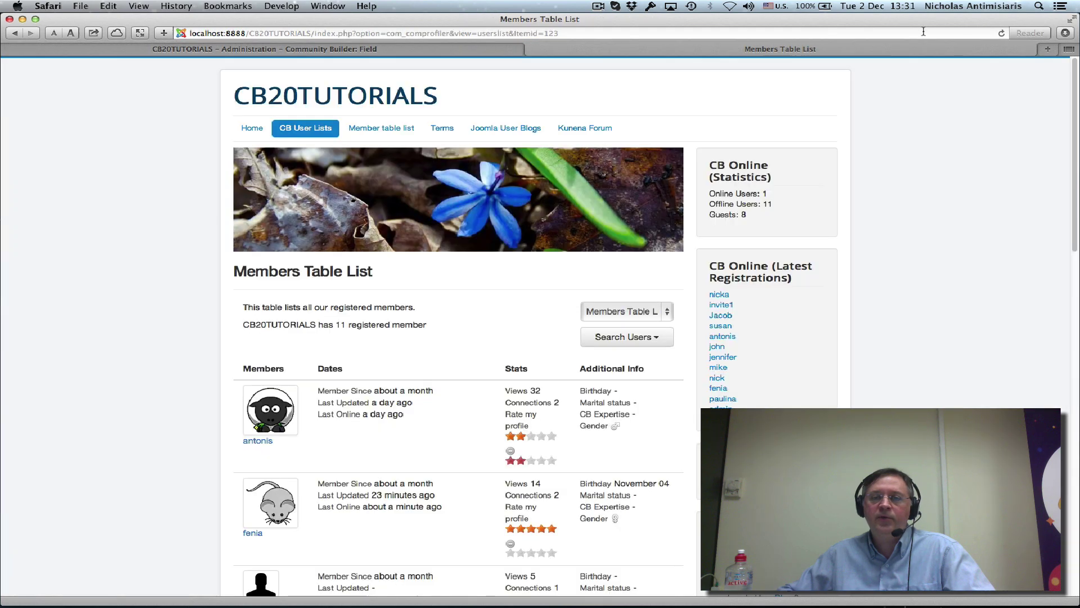
left_click(1001, 33)
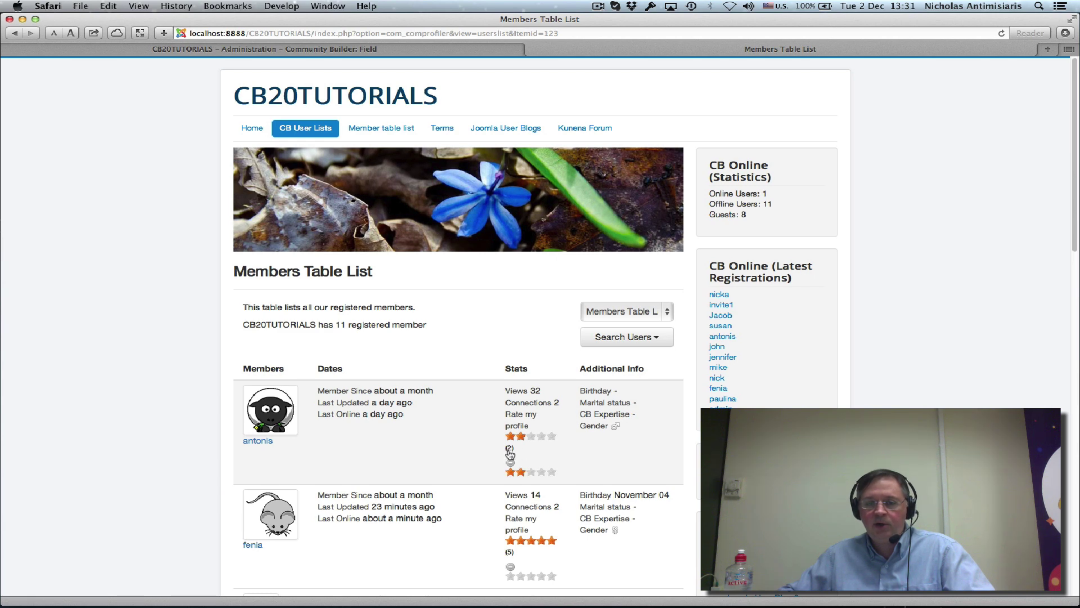
scroll(505, 455, "down", 5)
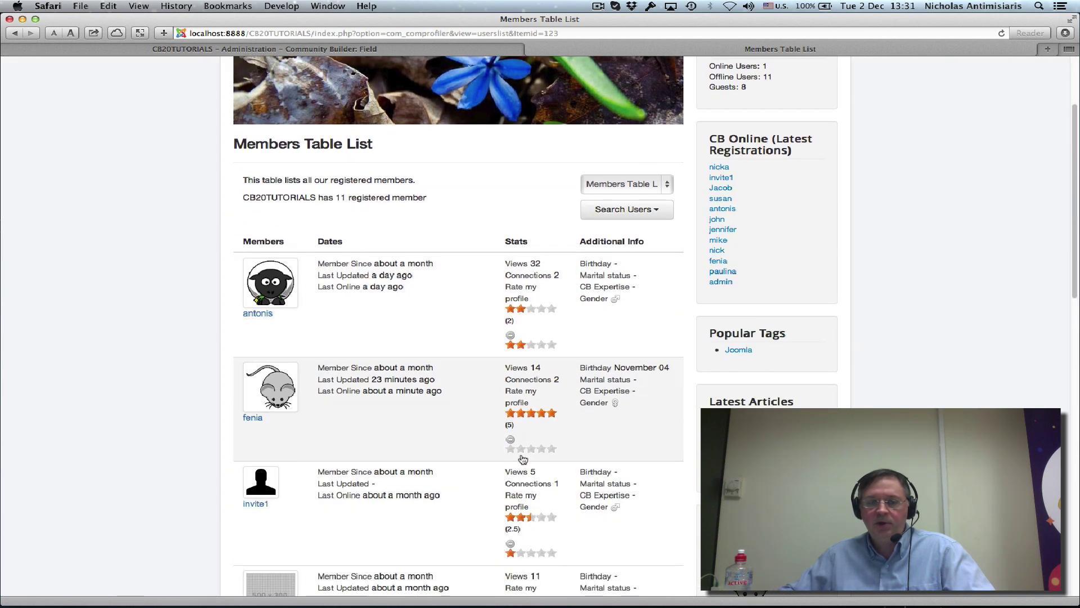
scroll(492, 439, "down", 2)
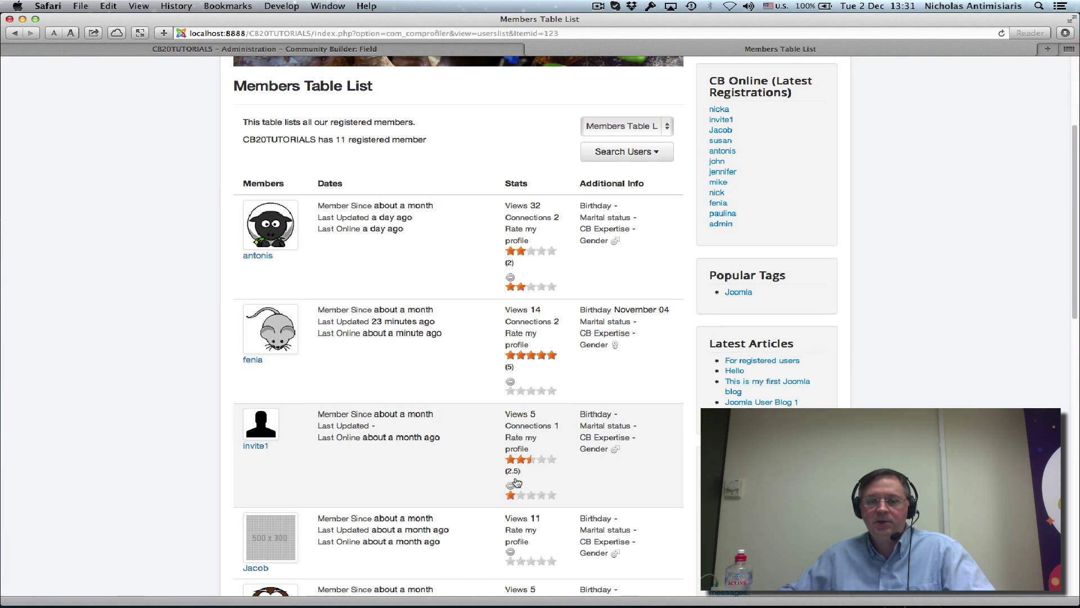
scroll(429, 285, "up", 5)
left_click(239, 50)
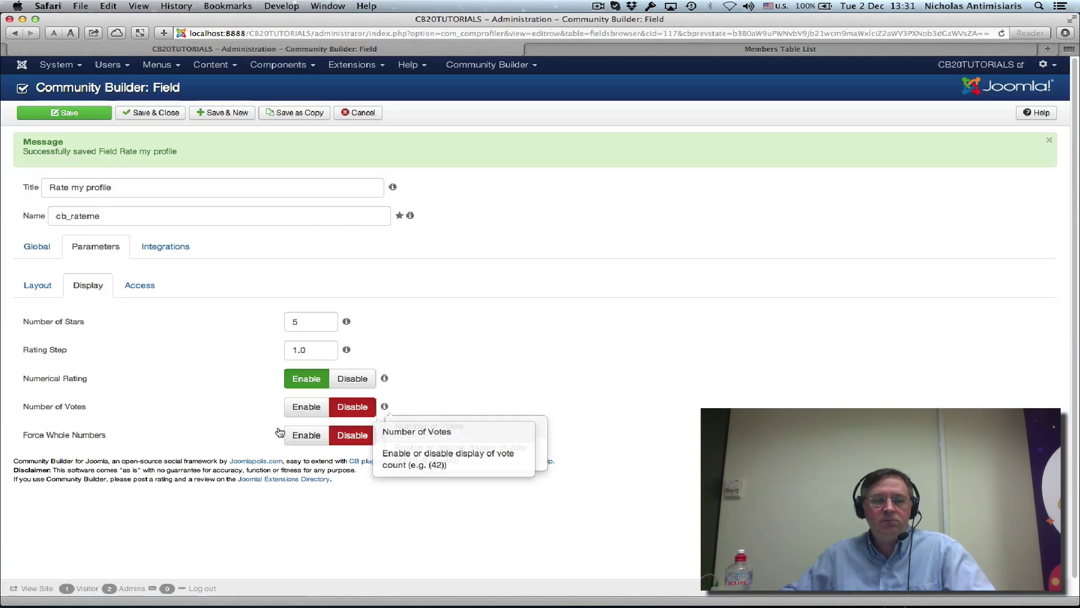
Enable and save Number of Votes, then reload the members list to see counts like (1)
left_click(306, 409)
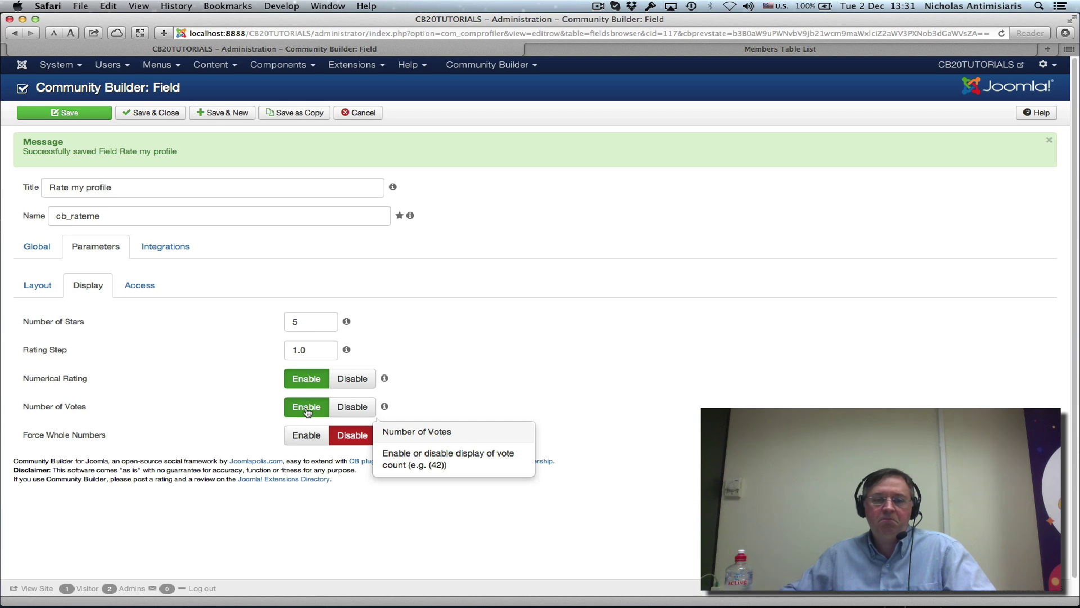
left_click(80, 113)
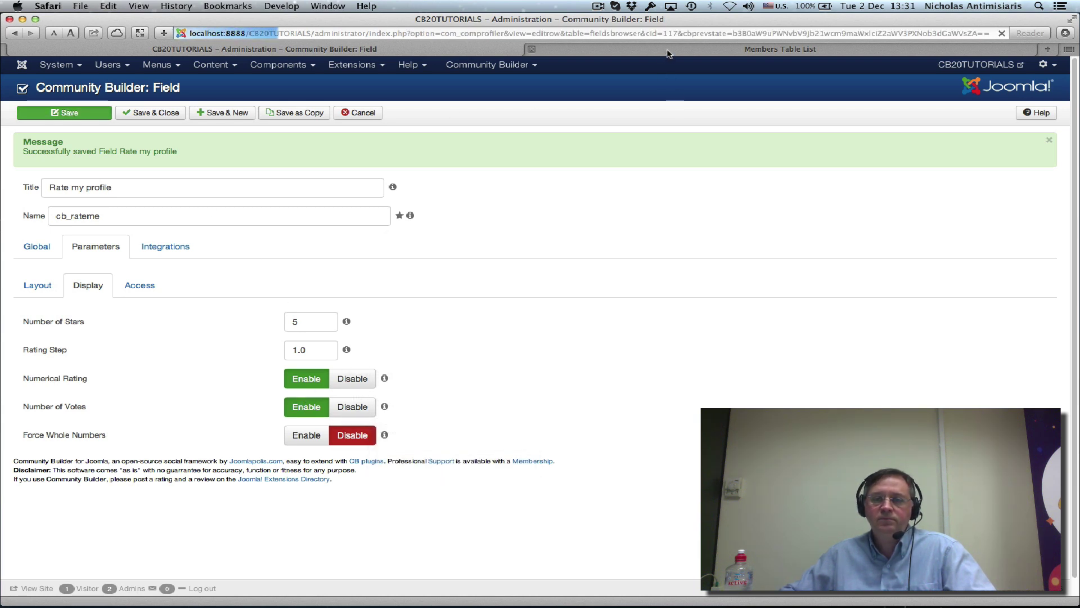
left_click(669, 50)
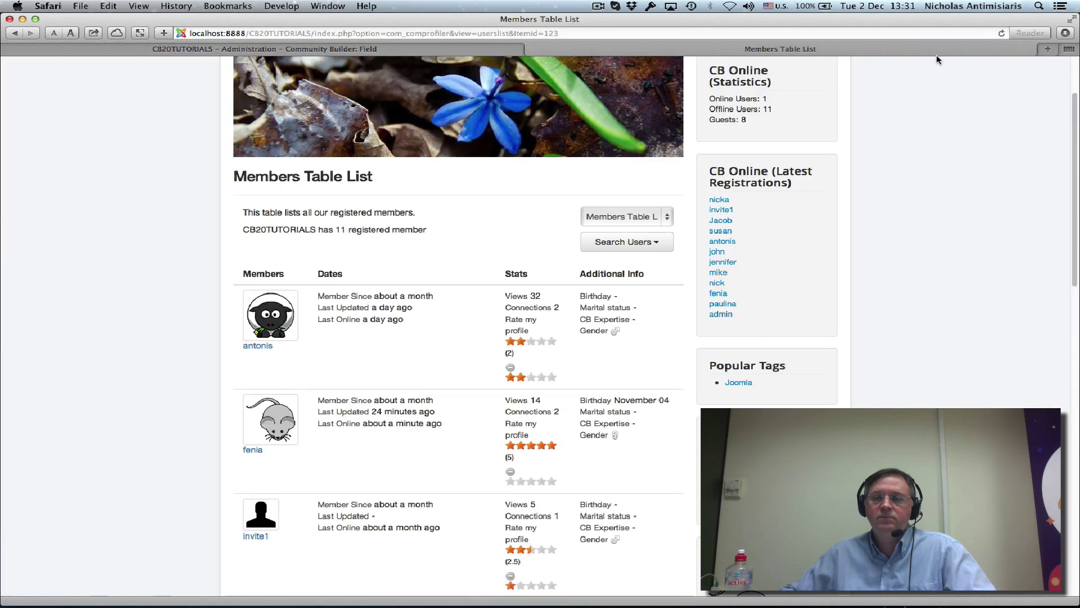
left_click(1001, 34)
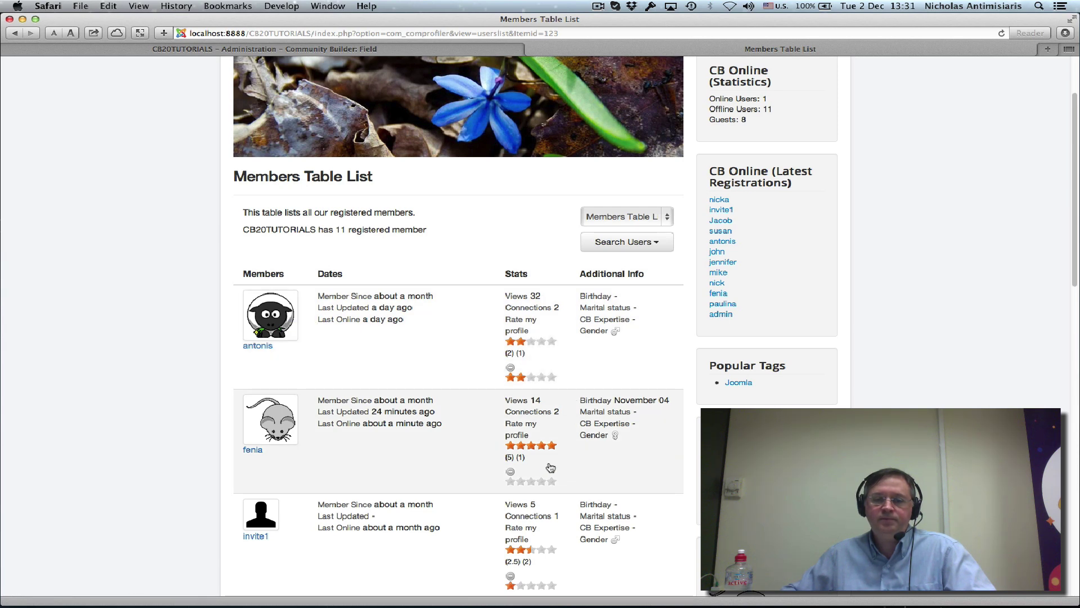
scroll(444, 467, "down", 3)
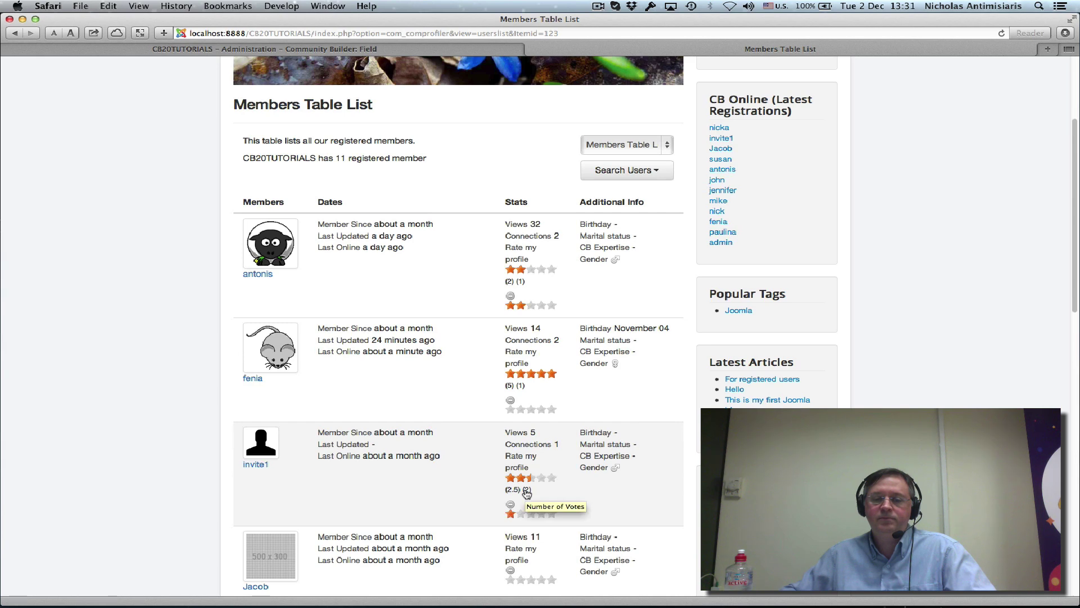
scroll(319, 293, "up", 1)
scroll(319, 293, "up", 5)
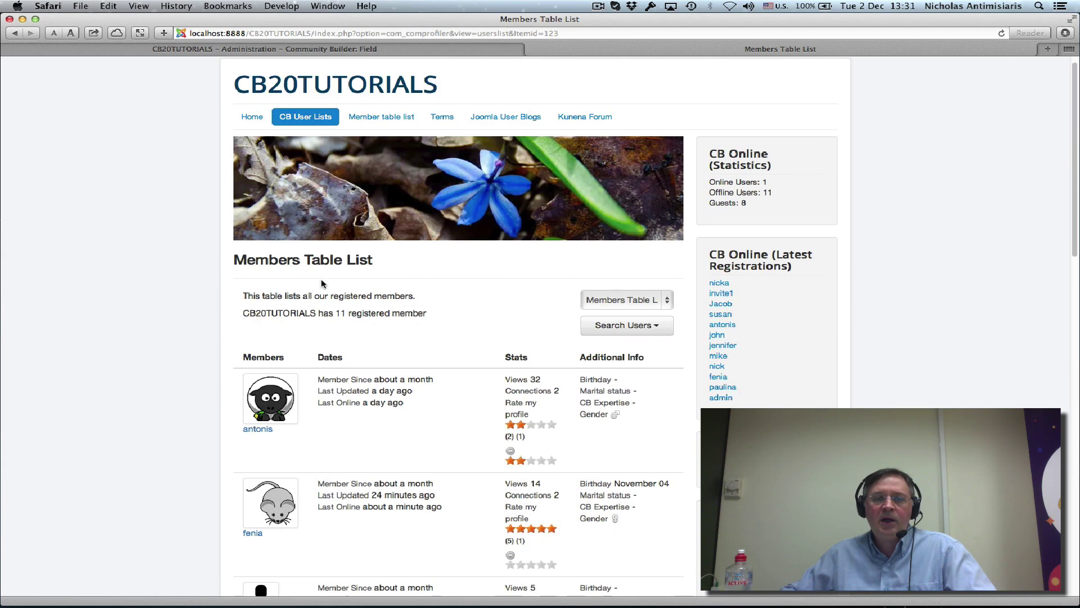
Open the first member's profile, showing Rate my profile with average (2) and one vote
left_click(319, 49)
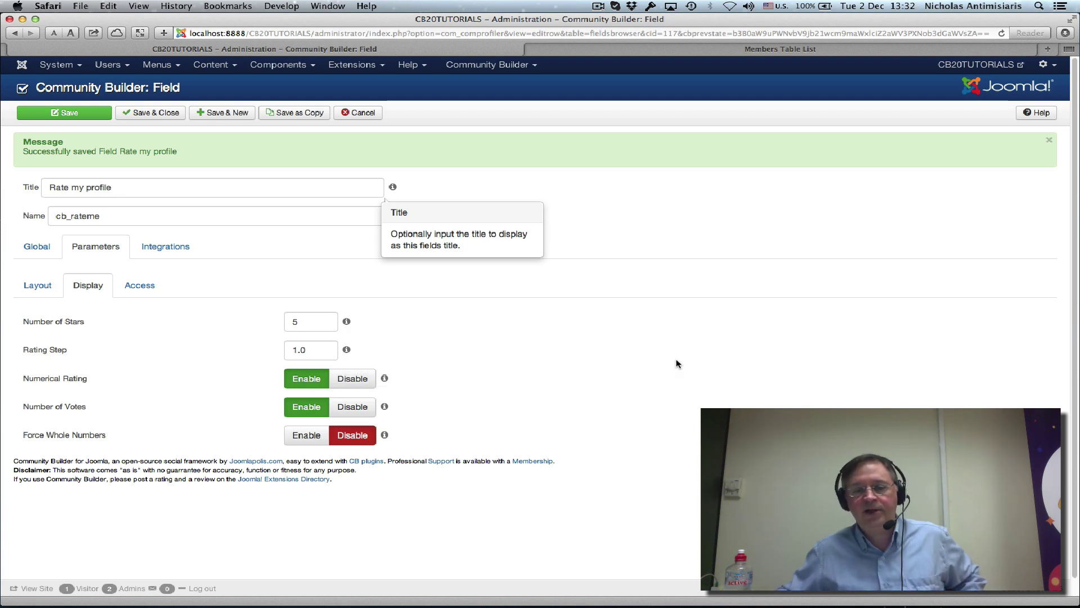
left_click(671, 50)
left_click(258, 431)
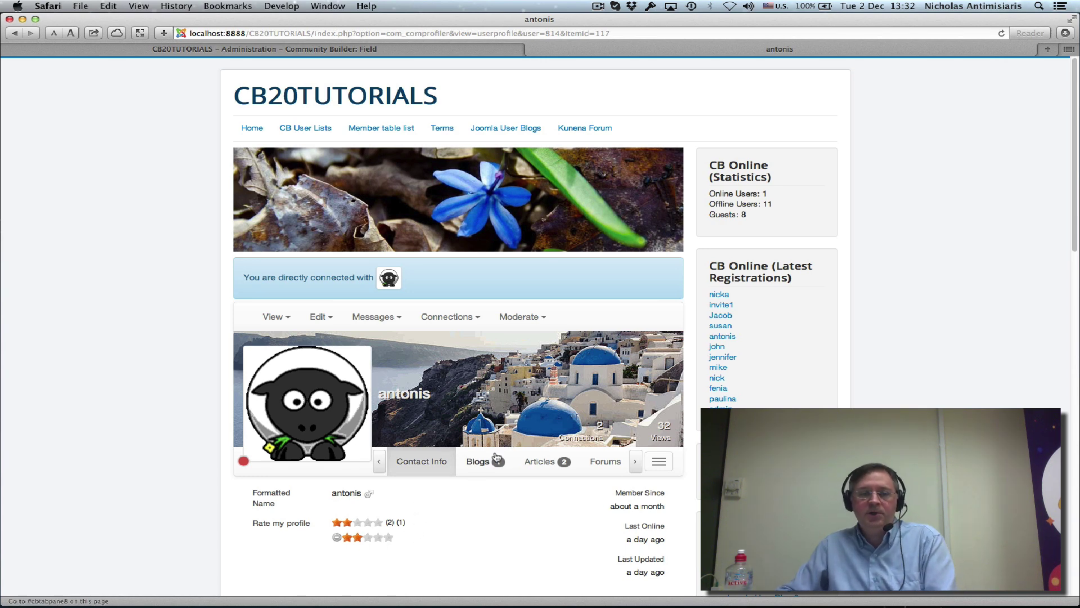
scroll(464, 529, "down", 2)
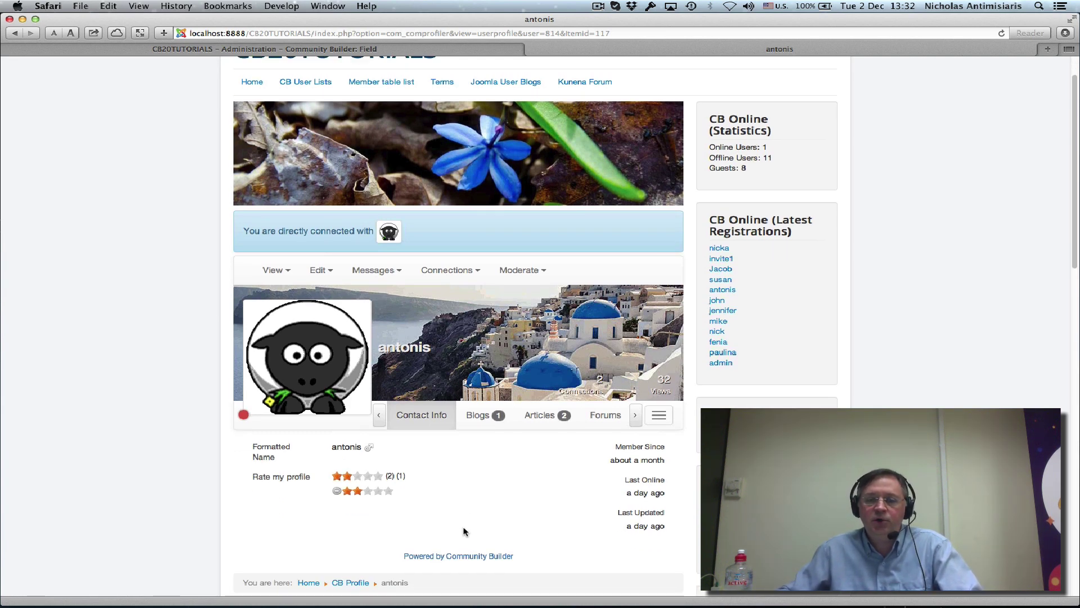
scroll(265, 479, "up", 2)
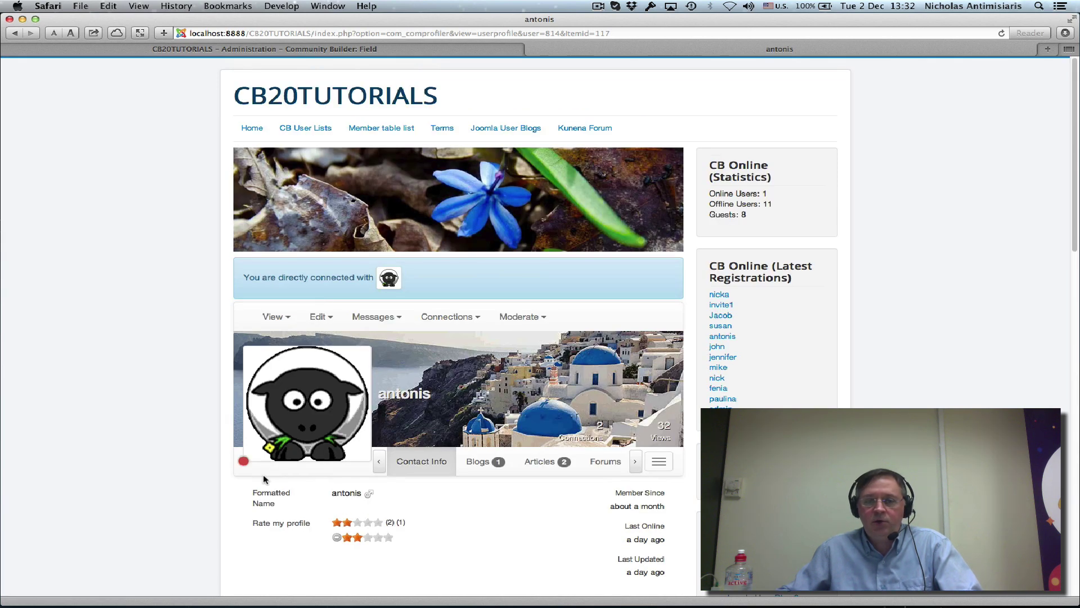